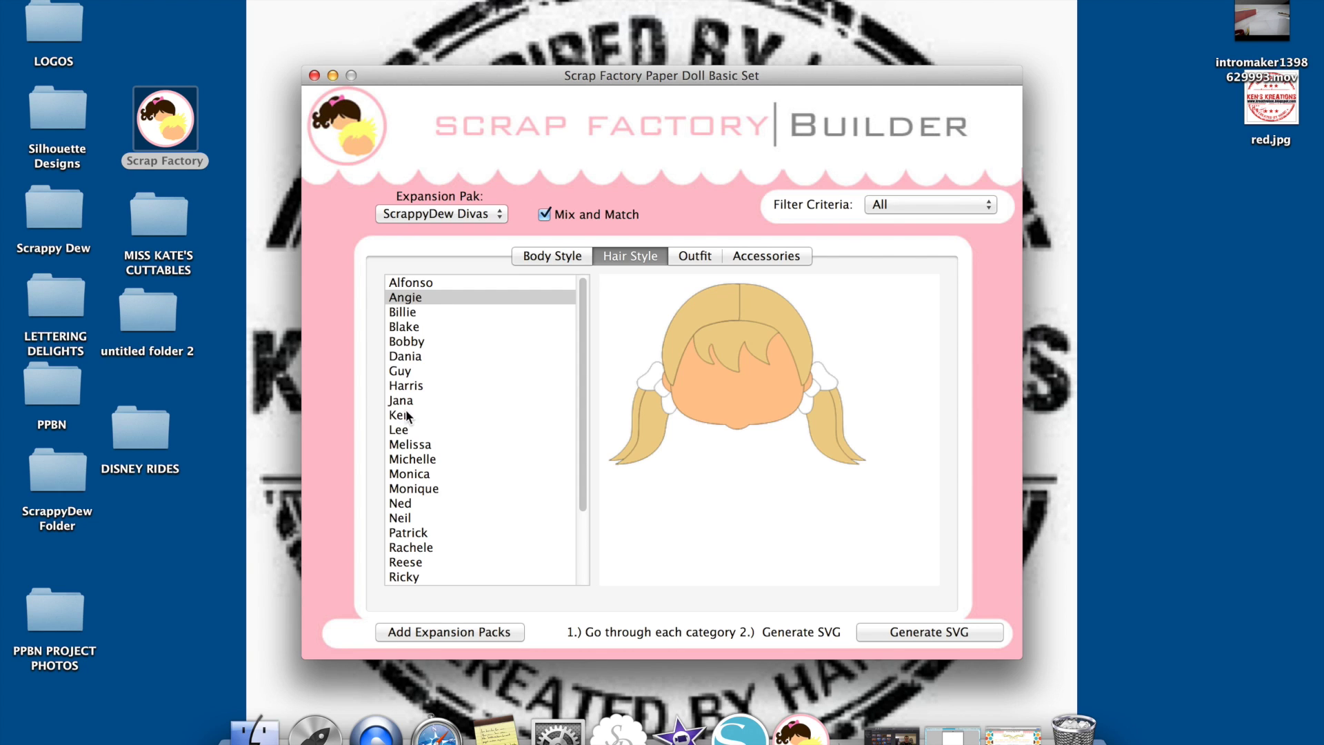
Step: Choose the Vest & Pants outfit and the Sunglasses Boy accessory for the paper doll
click(697, 257)
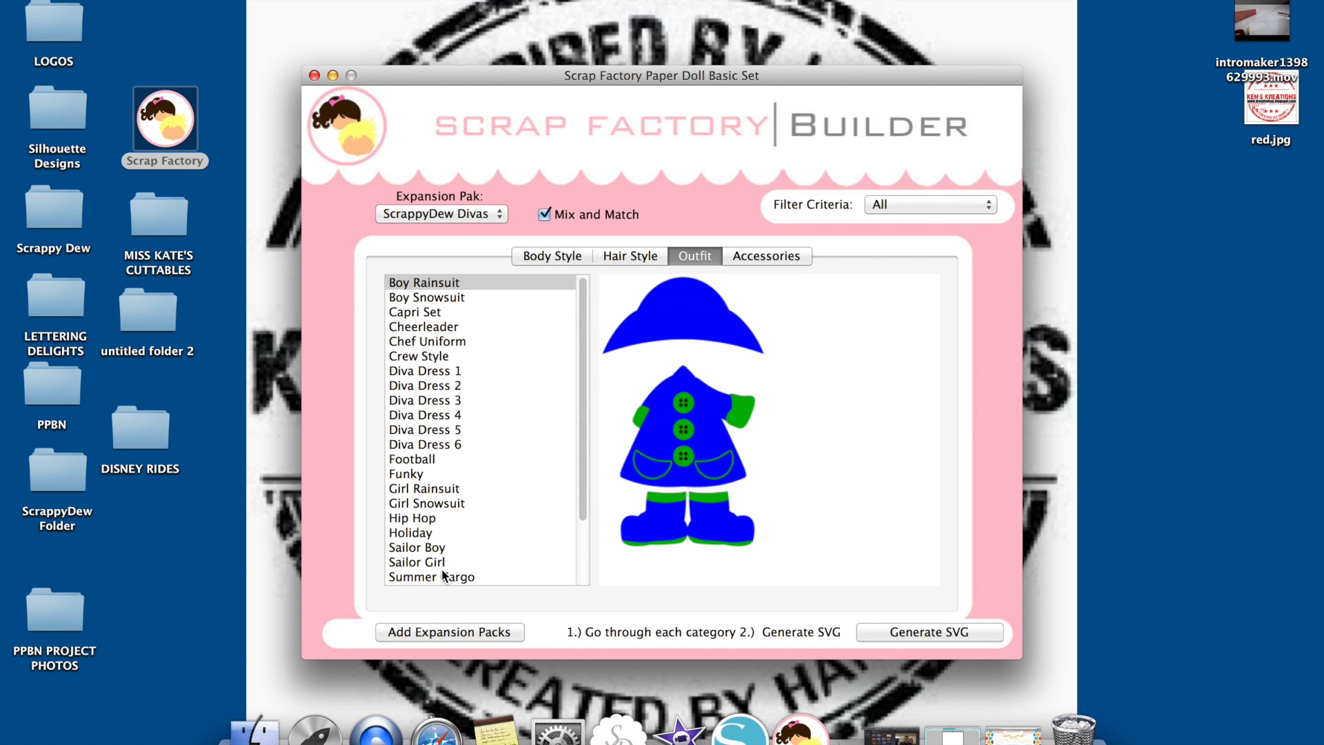
scroll(441, 570, down, 3)
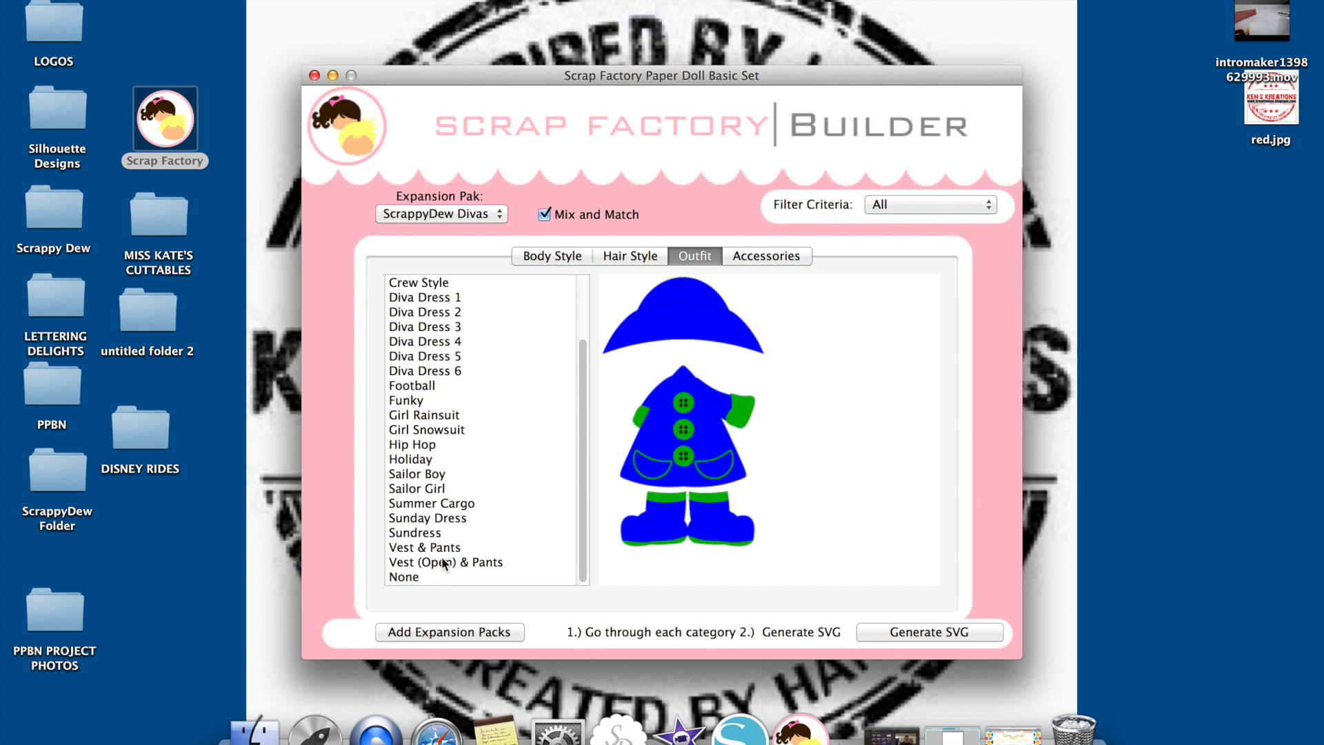
click(450, 563)
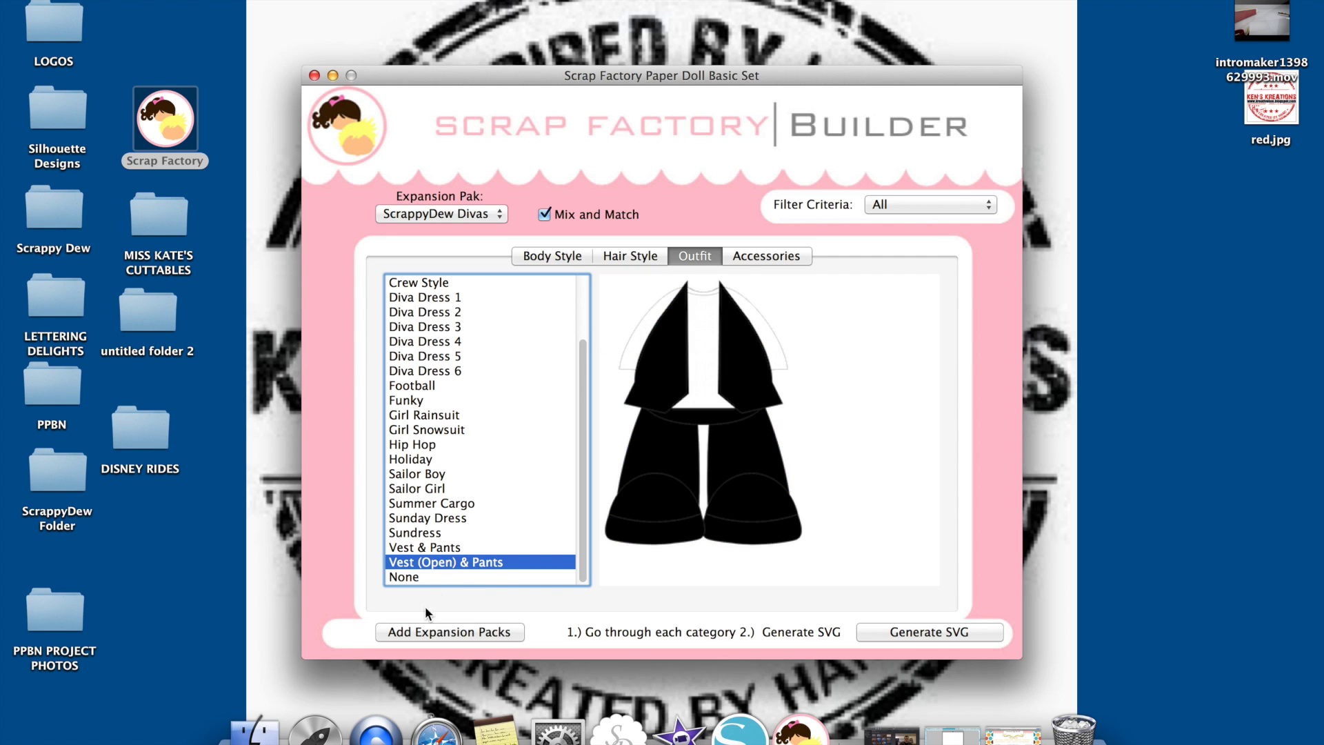
click(458, 547)
click(793, 253)
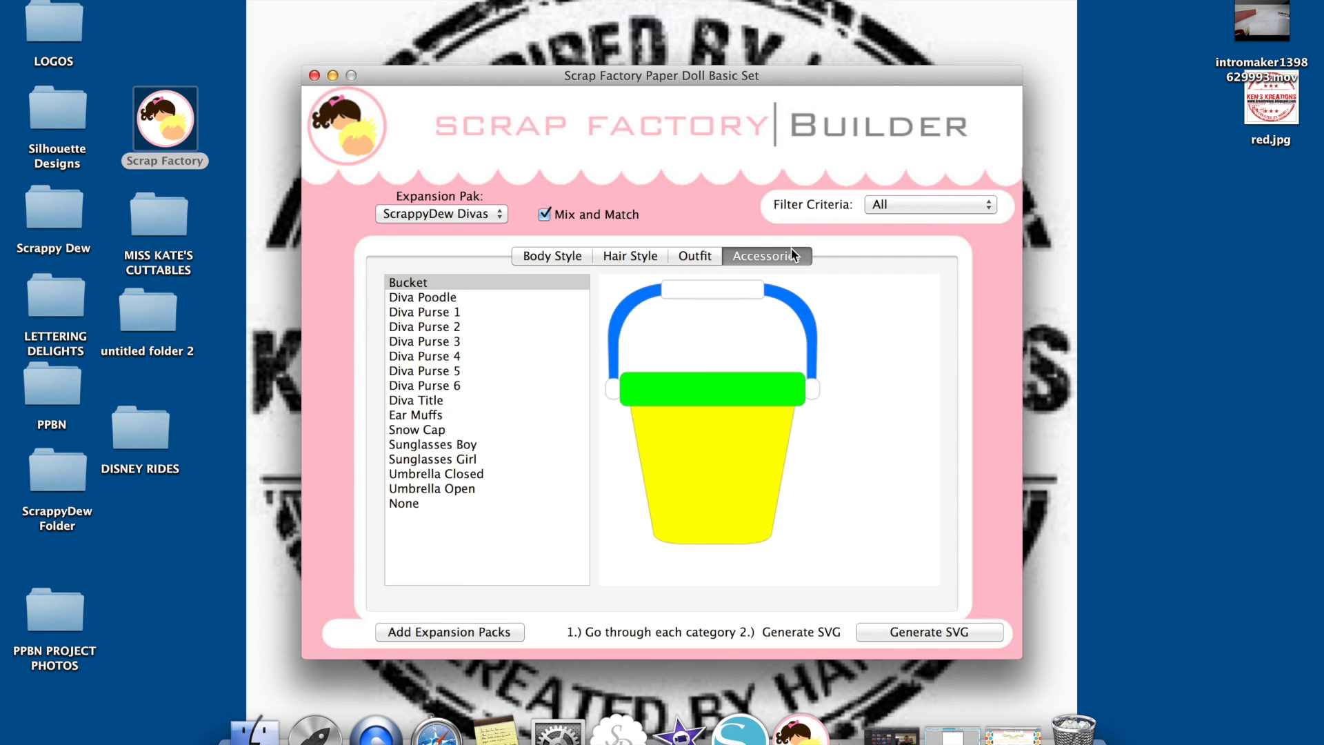
click(415, 446)
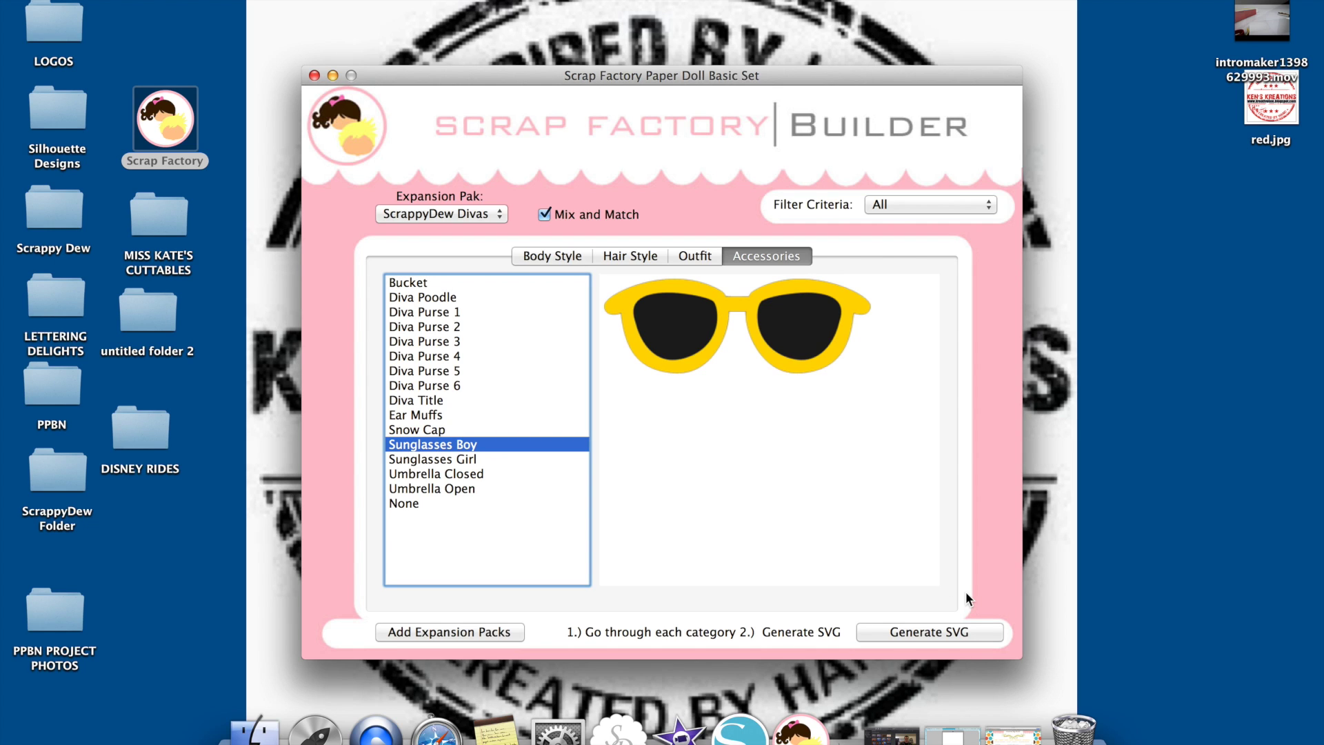
Step: Generate the doll's SVG, save it to the Desktop as KEN, and close the doll builder
click(964, 633)
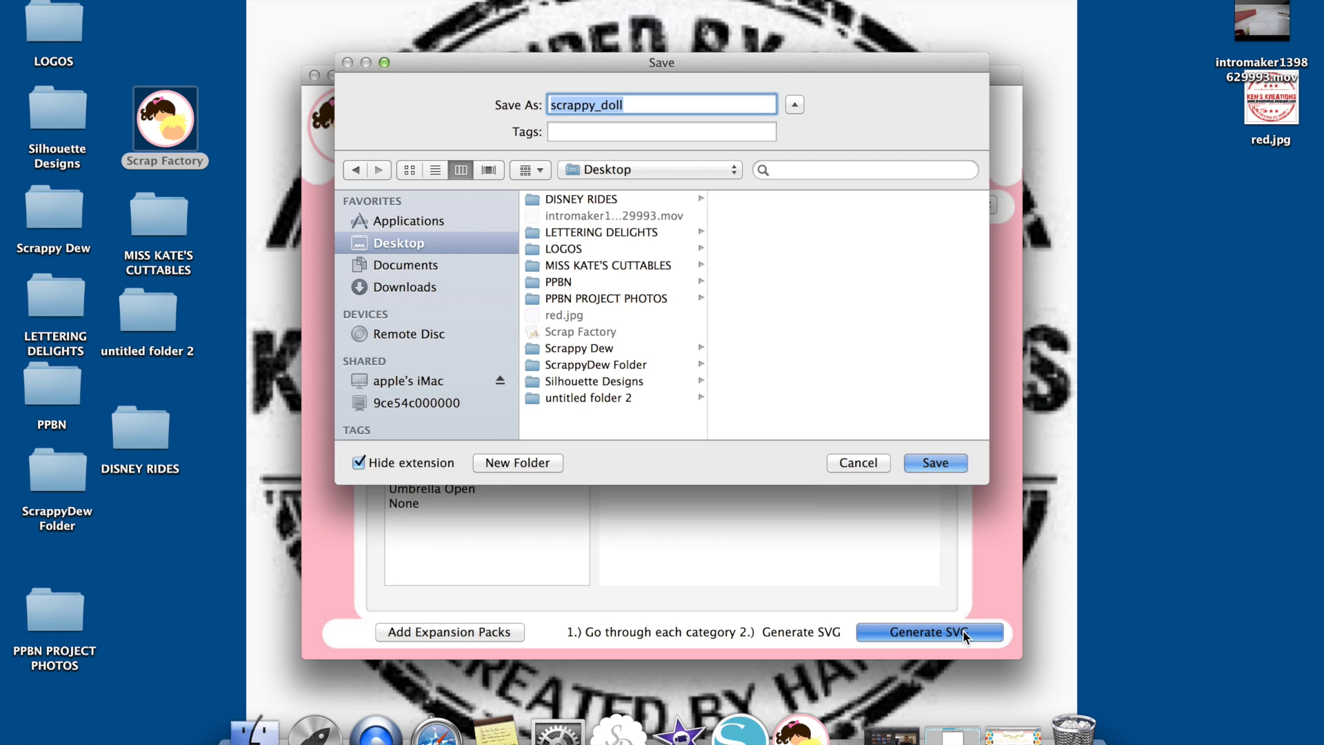
text(KEN)
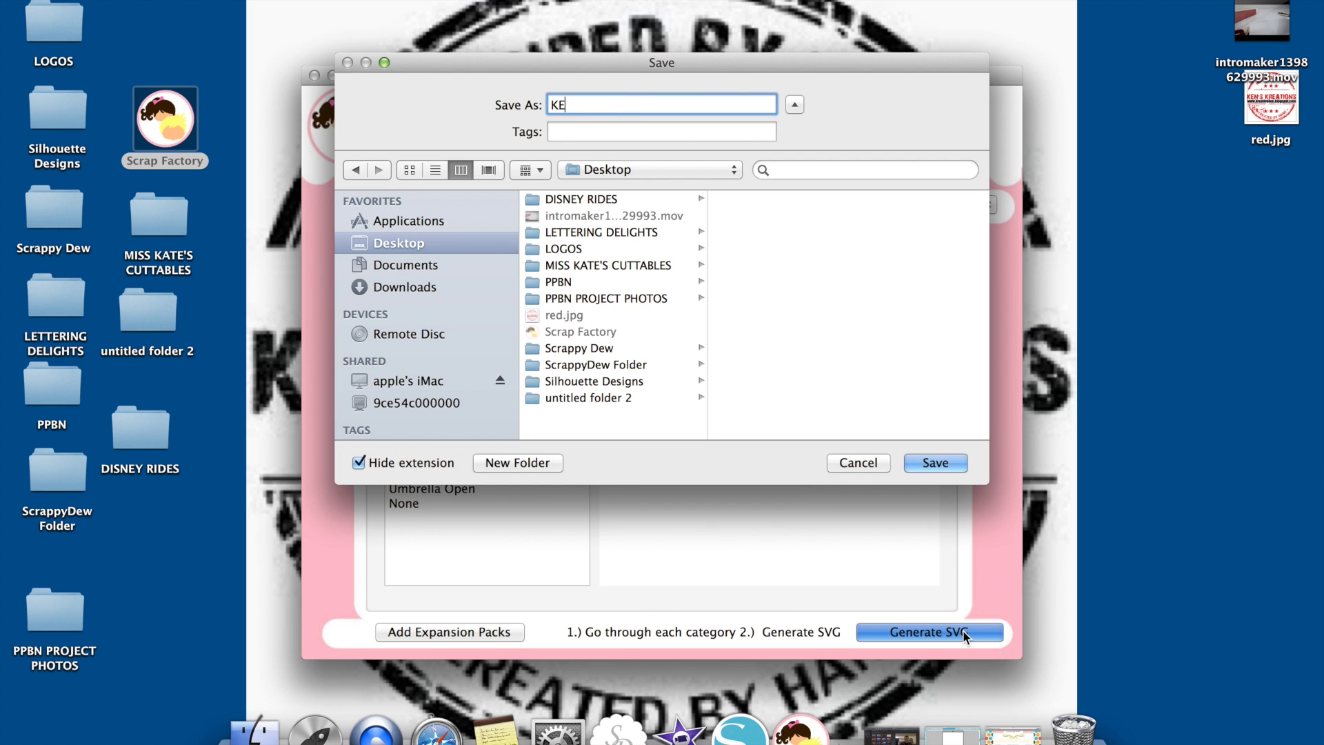
click(946, 457)
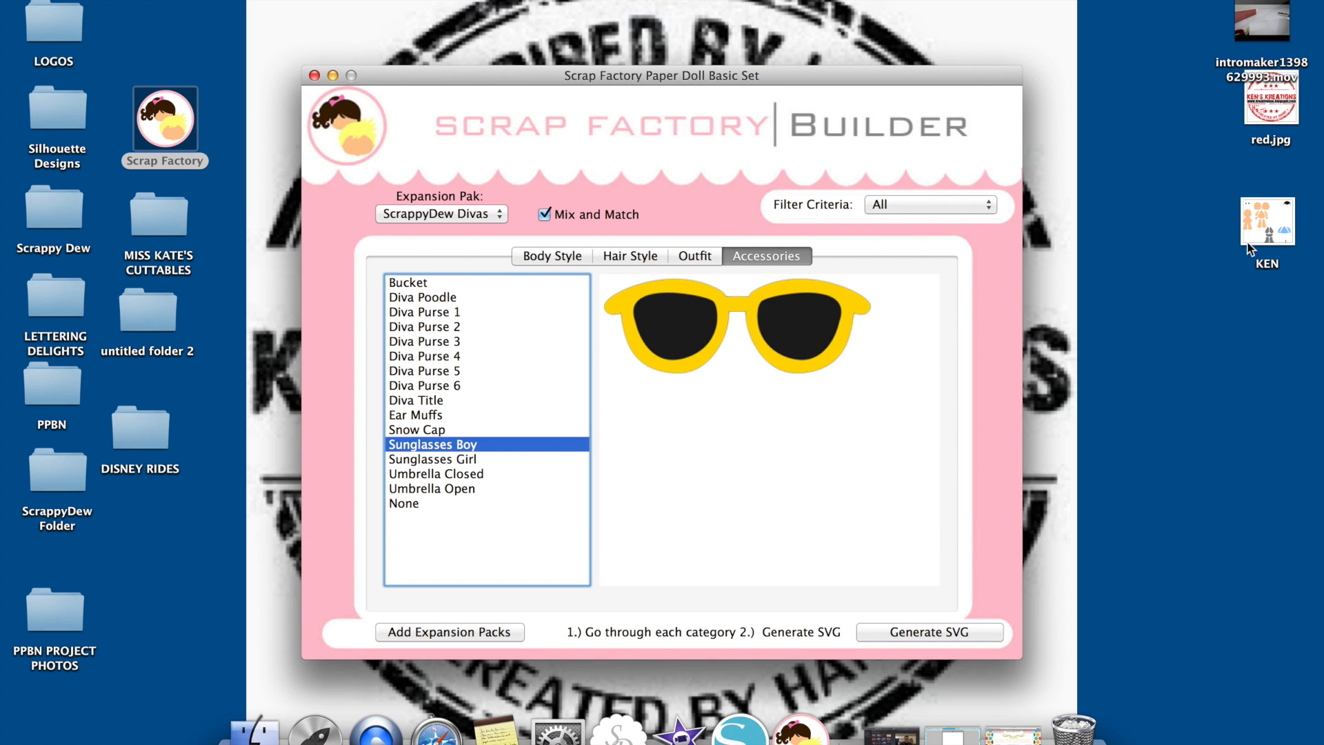
click(315, 75)
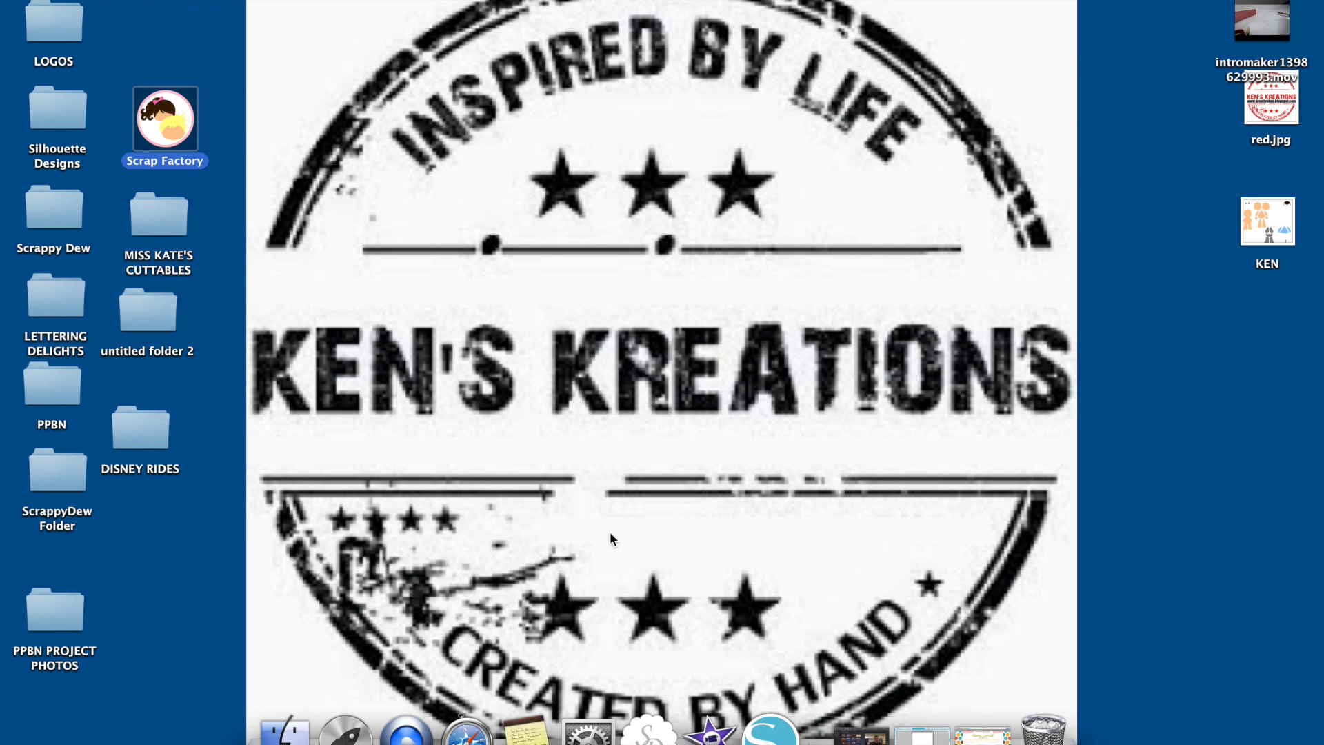
Step: Switch to the Cricut canvas in Safari and load the KEN file from the Desktop as a vector upload
click(980, 736)
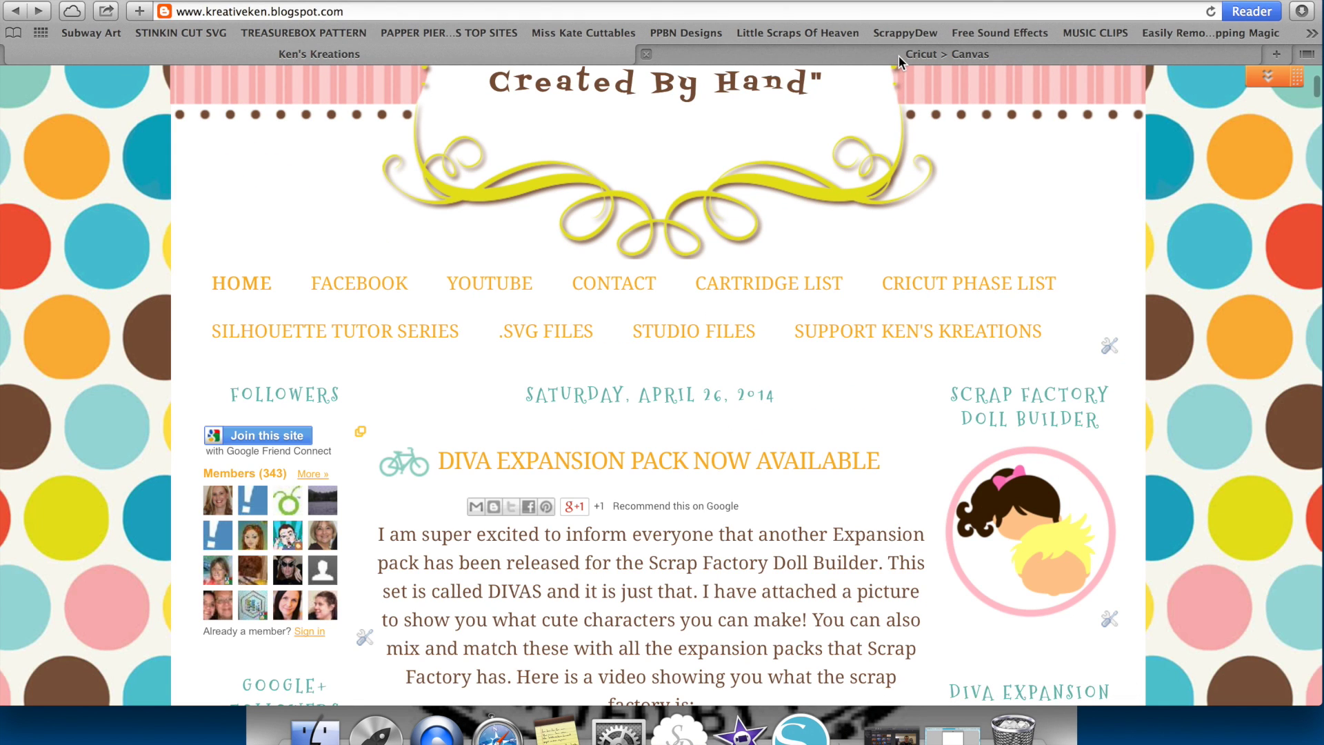
click(899, 56)
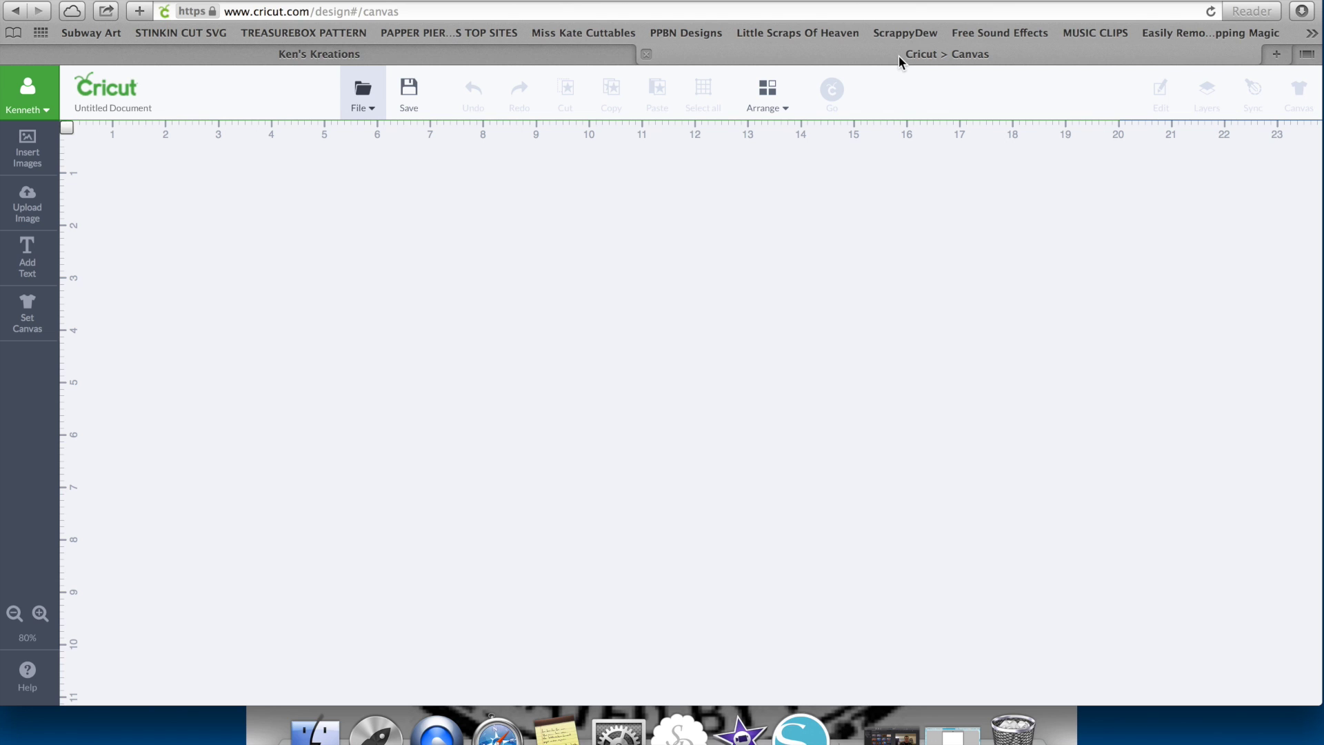
click(28, 207)
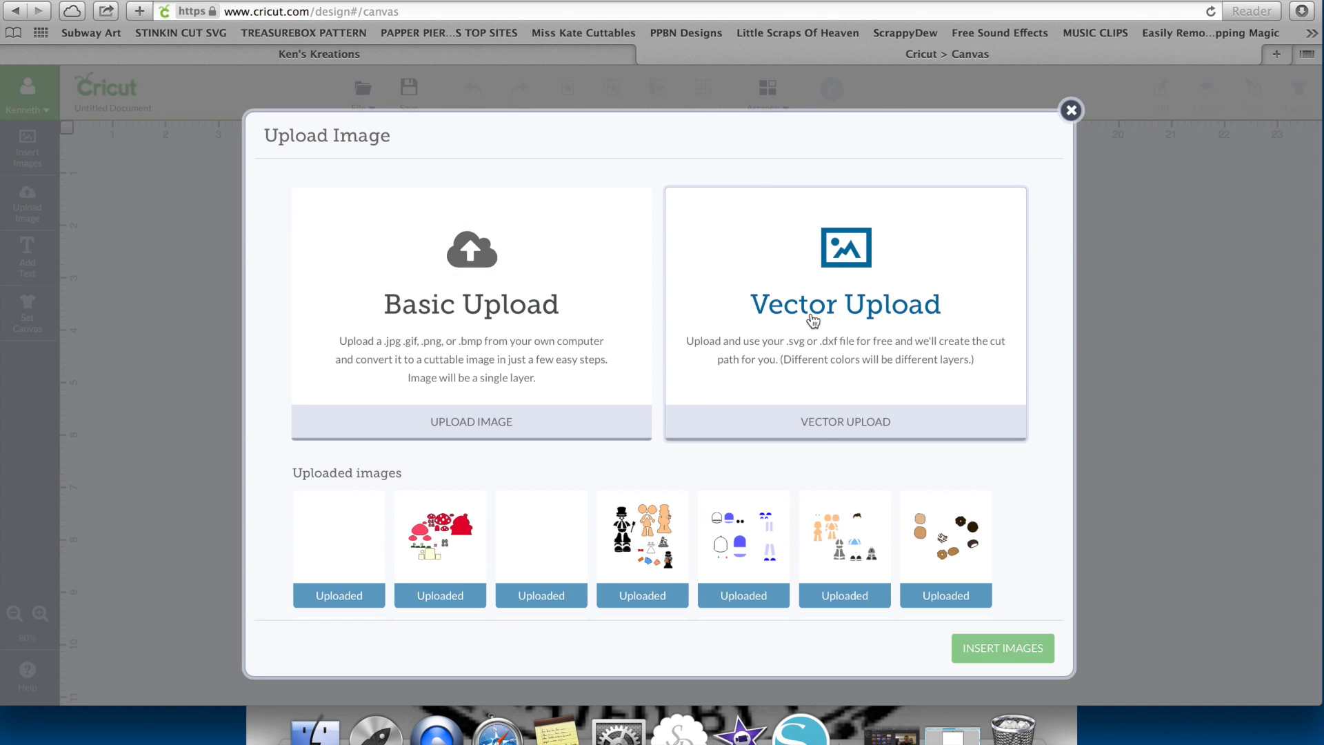
click(813, 320)
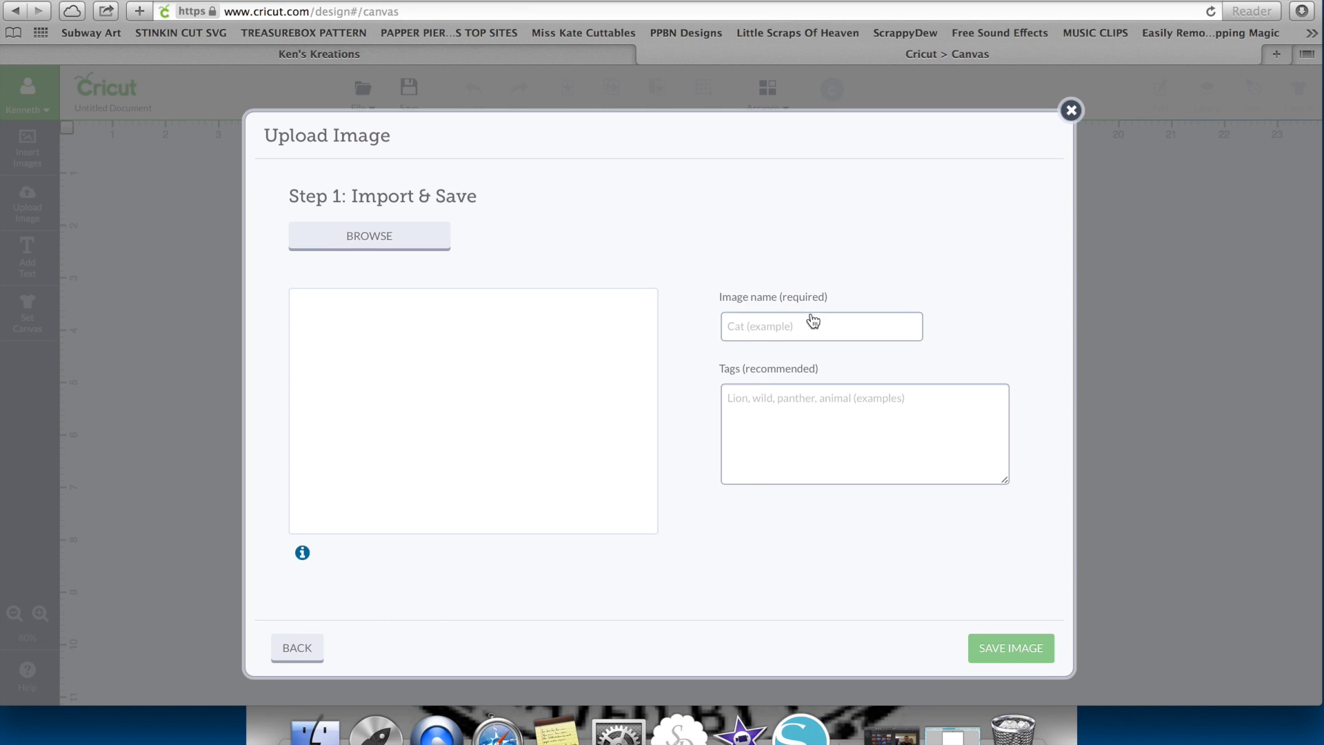
click(354, 241)
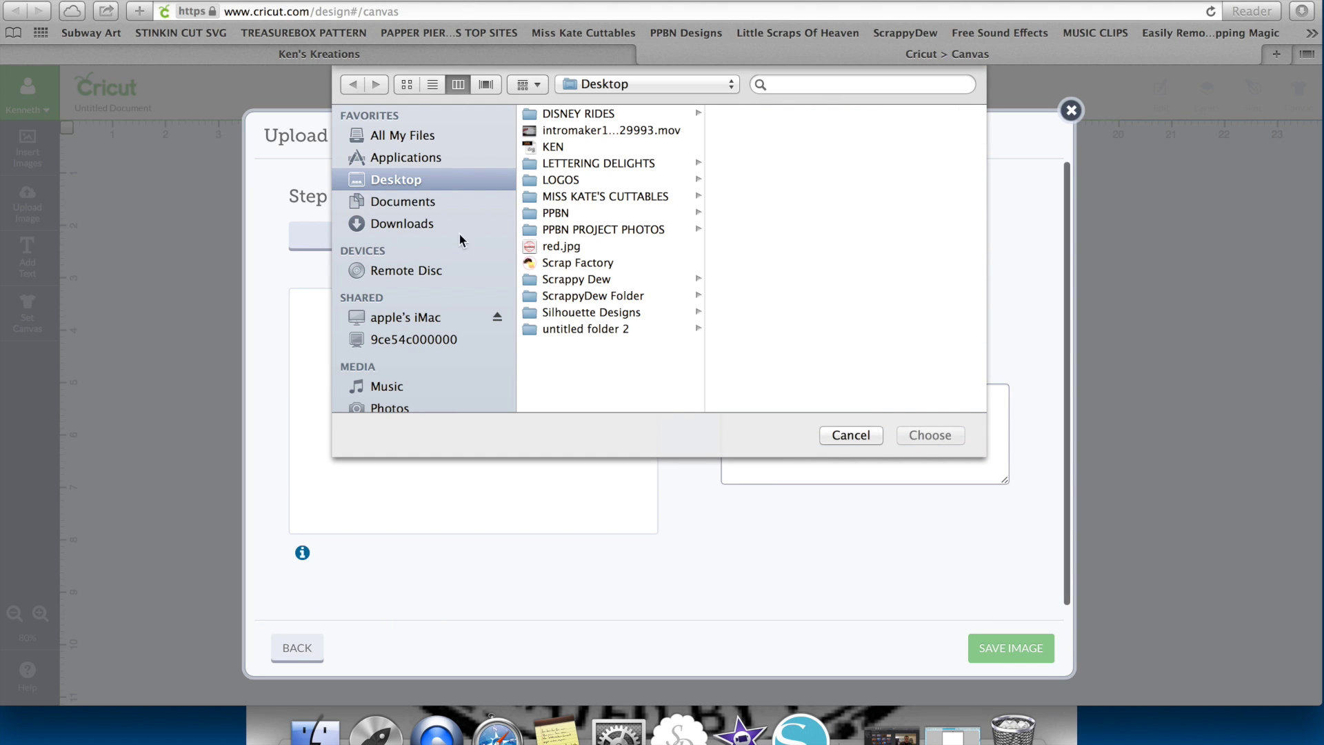
click(552, 146)
click(930, 435)
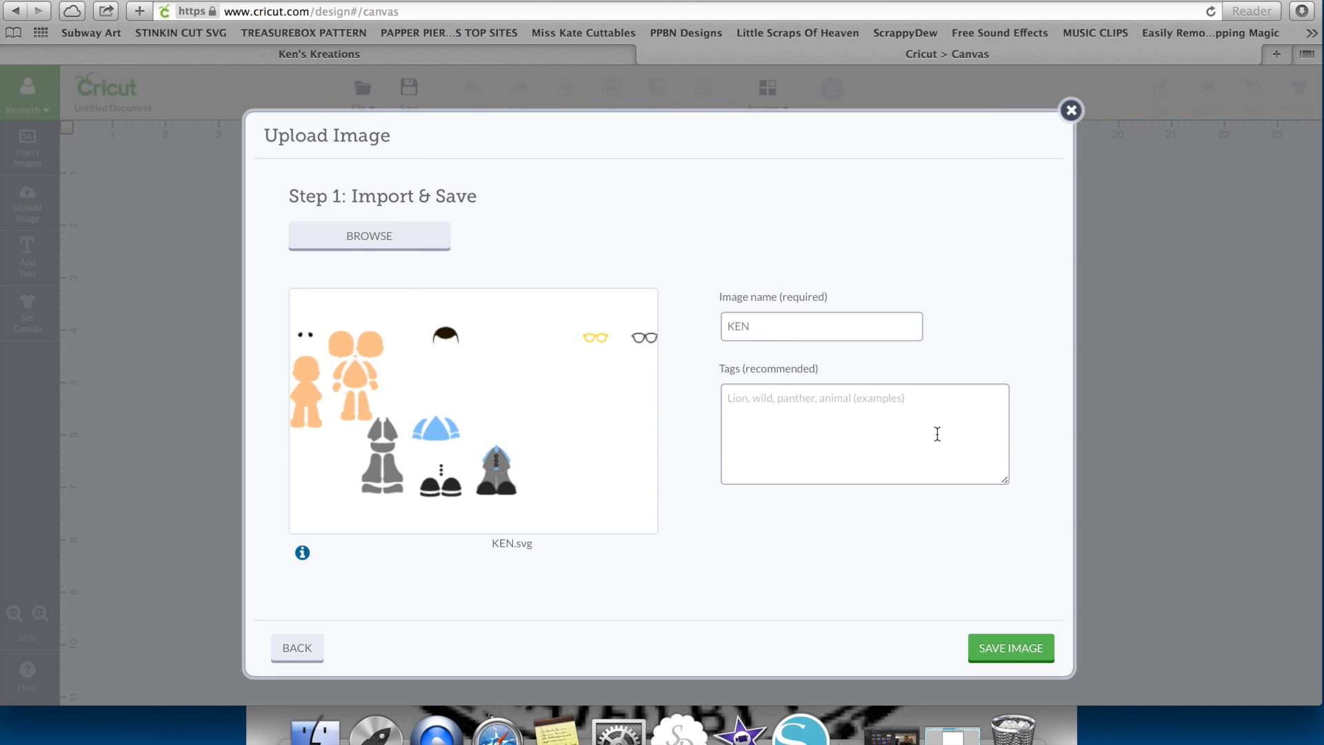
Step: Keep KEN as the image name, tag the upload Scrap Factory, and save the image
click(820, 324)
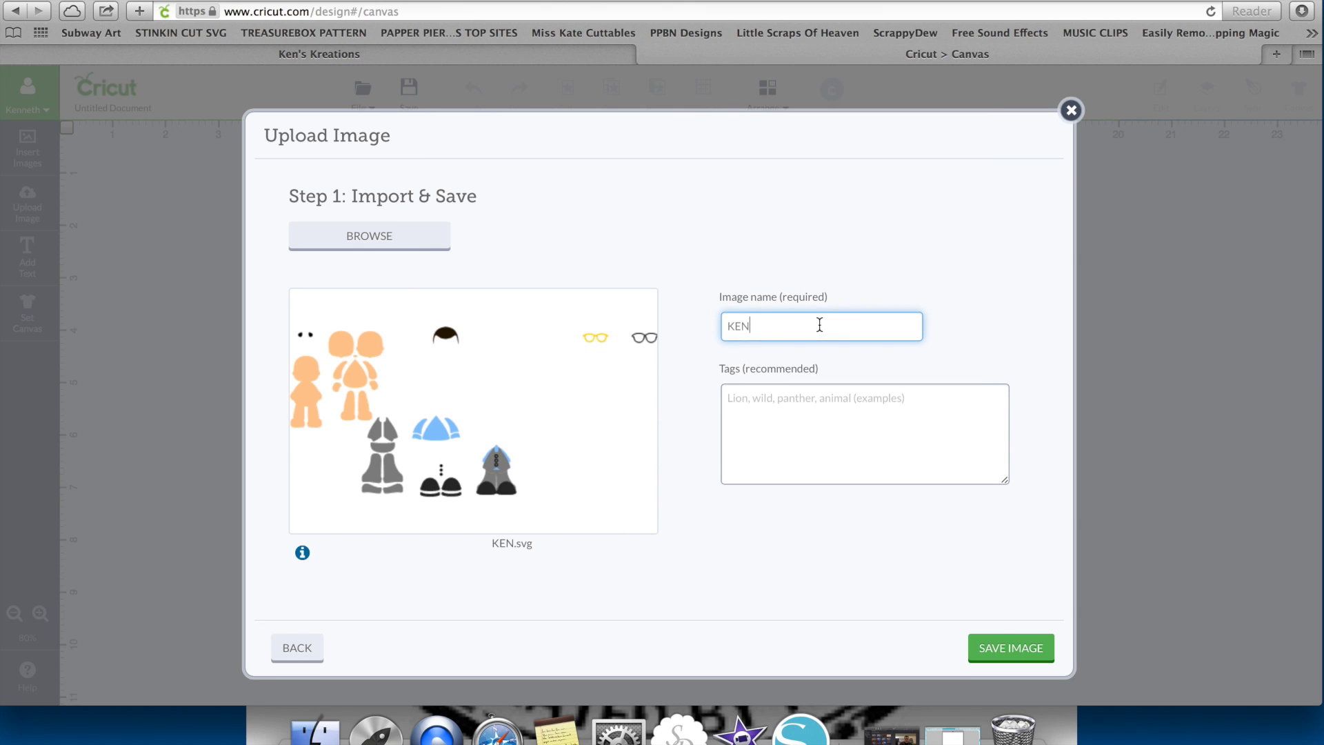
click(808, 404)
text(Scrap Factory)
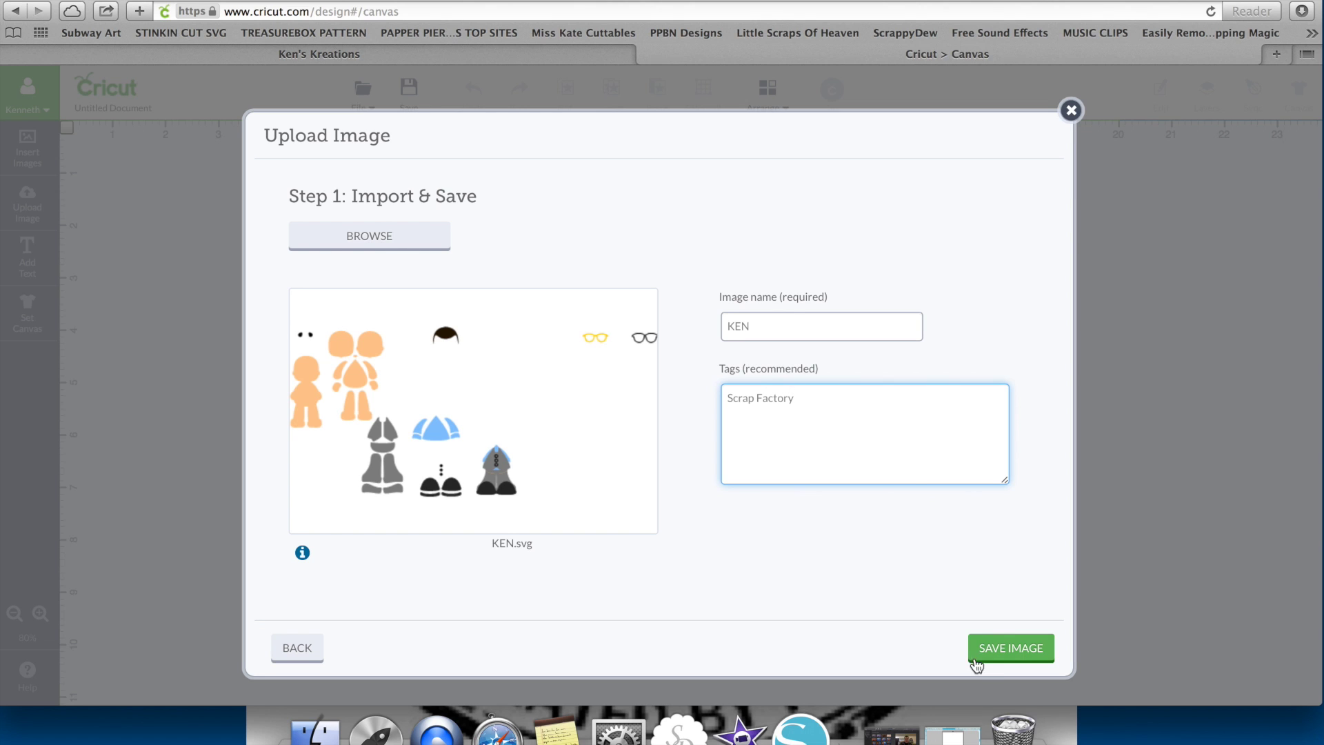
click(975, 659)
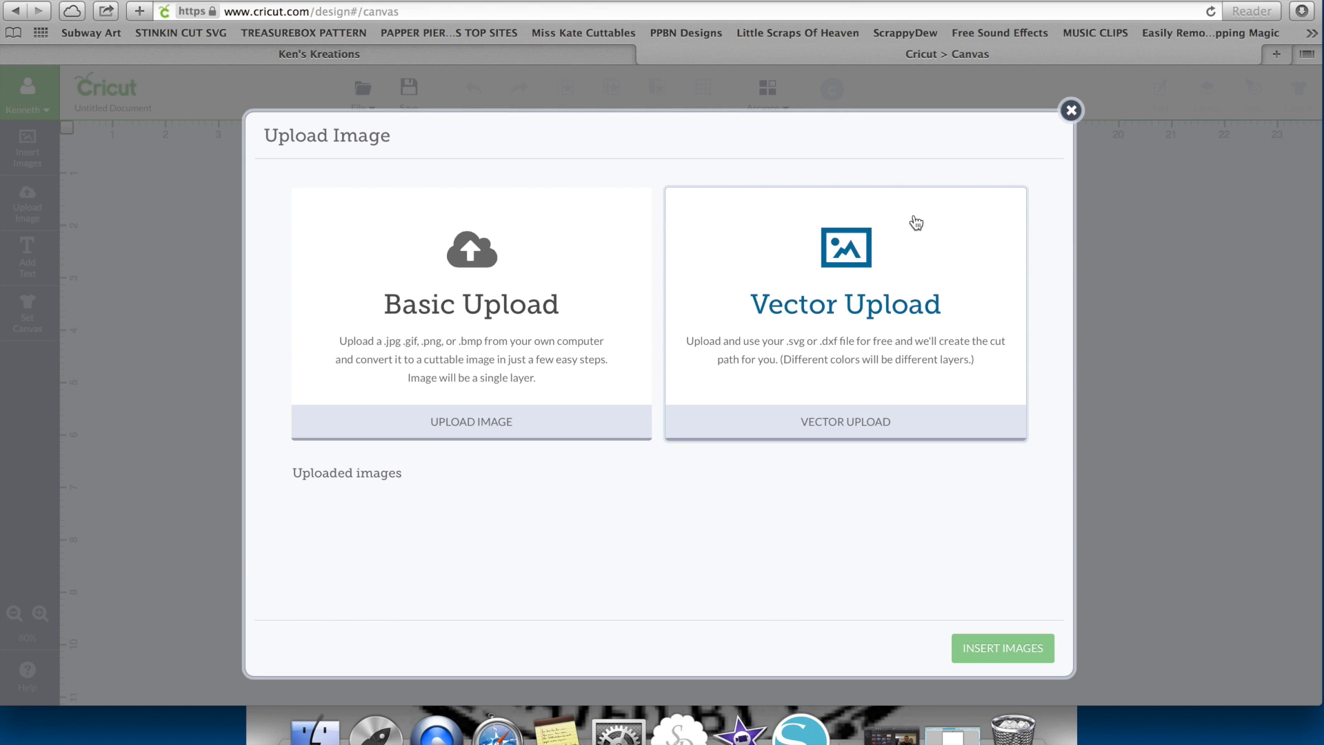
Step: Insert the uploaded KEN image, enlarge it to about 18 inches wide, and place it near the canvas's upper-left corner
click(337, 547)
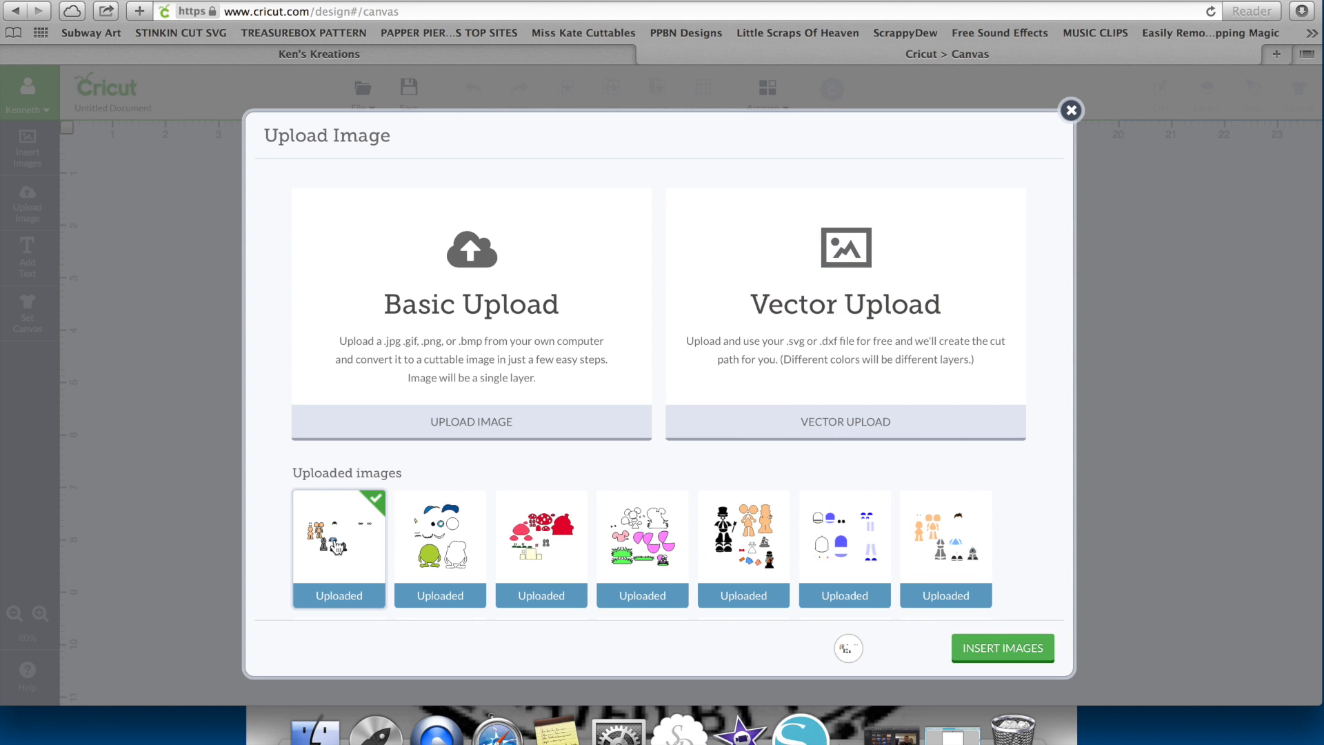
click(1007, 648)
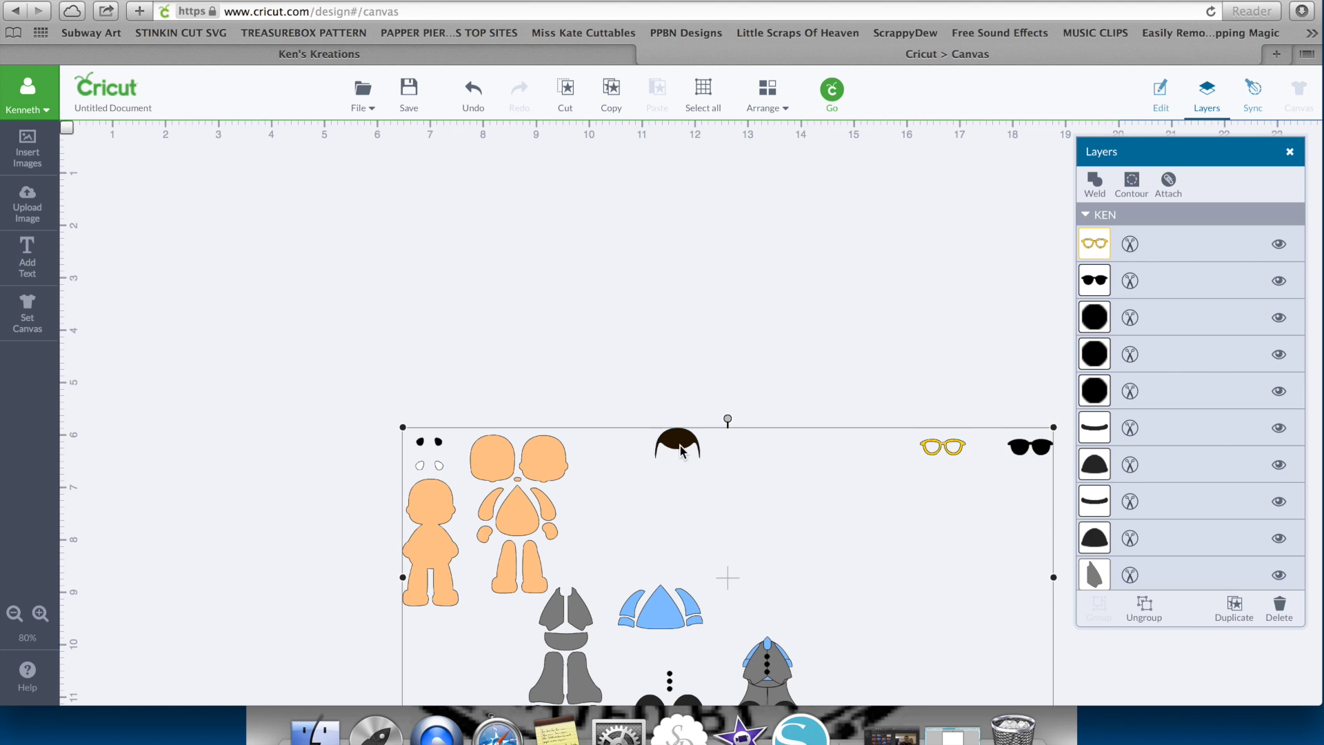
drag(677, 445, 459, 192)
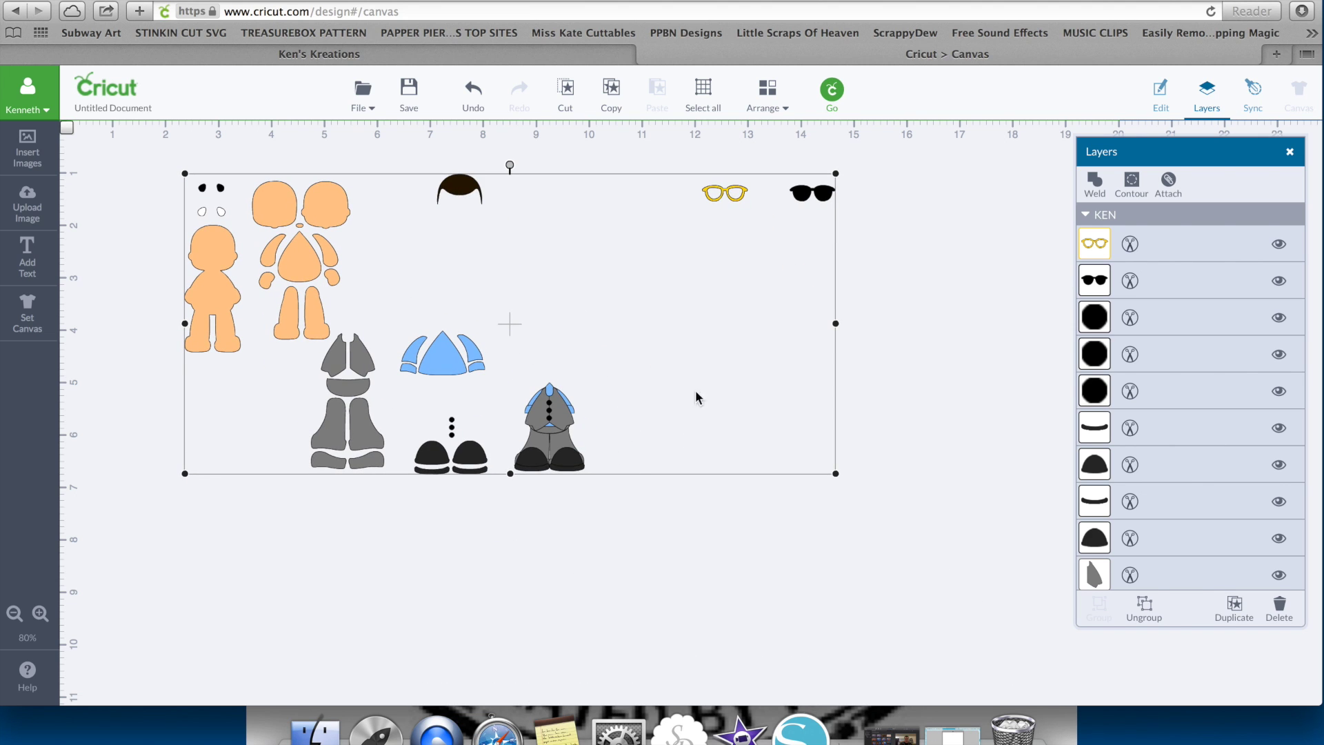
drag(836, 474, 512, 325)
drag(719, 331, 1124, 727)
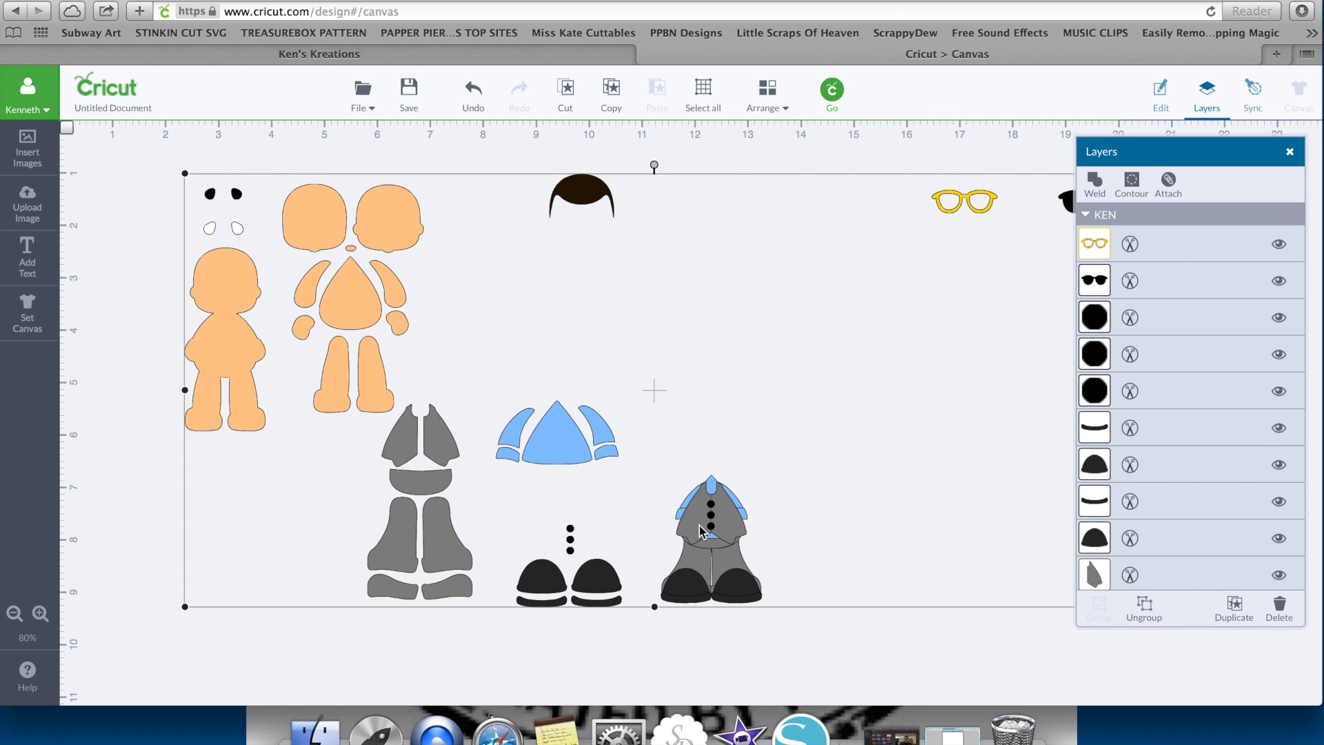
drag(642, 528, 546, 515)
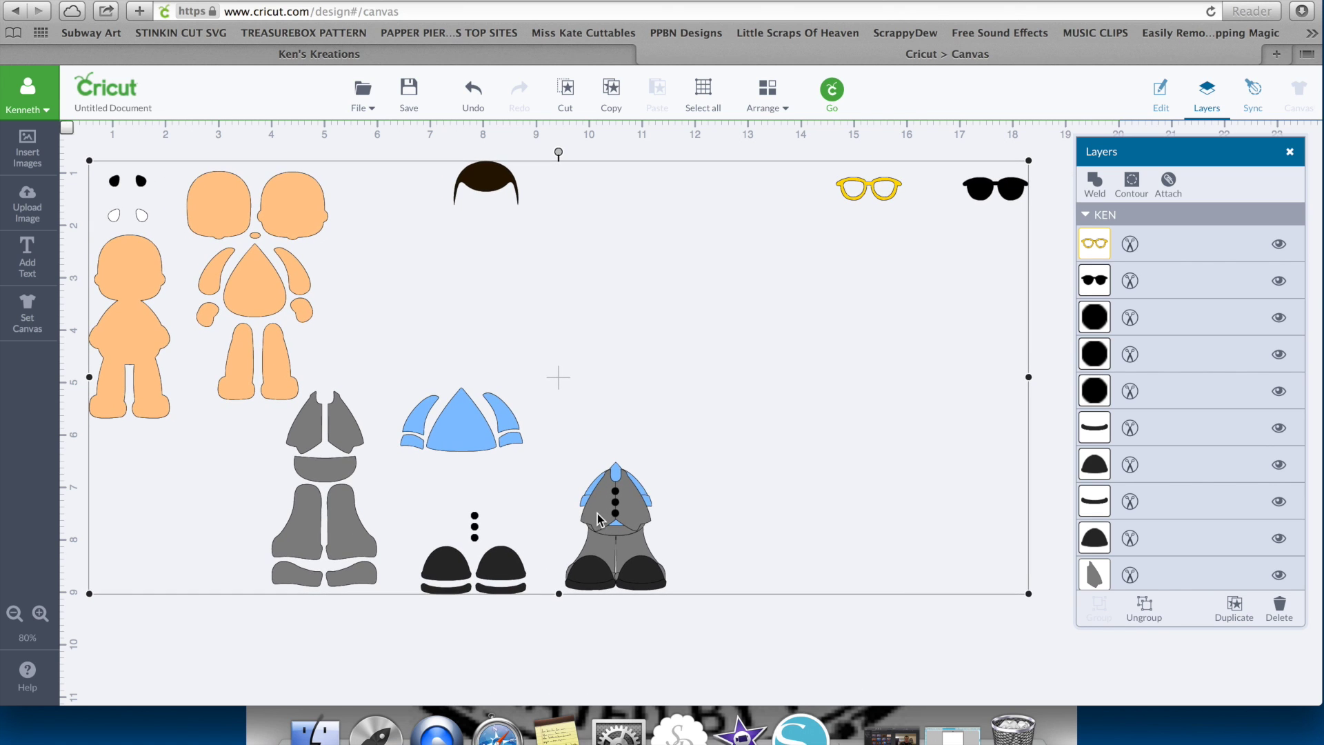
Step: Ungroup the KEN image and delete the assembled outfit figure beside the black shoes
right_click(695, 515)
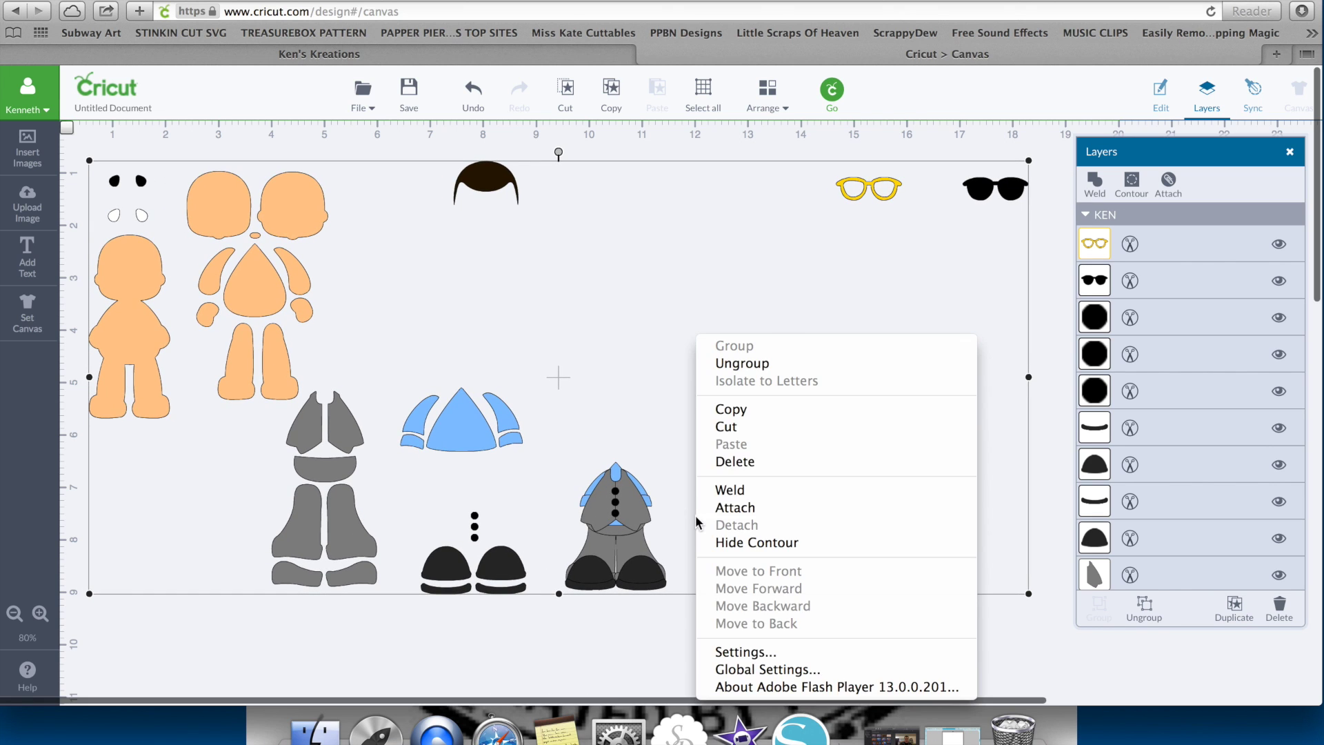
click(753, 364)
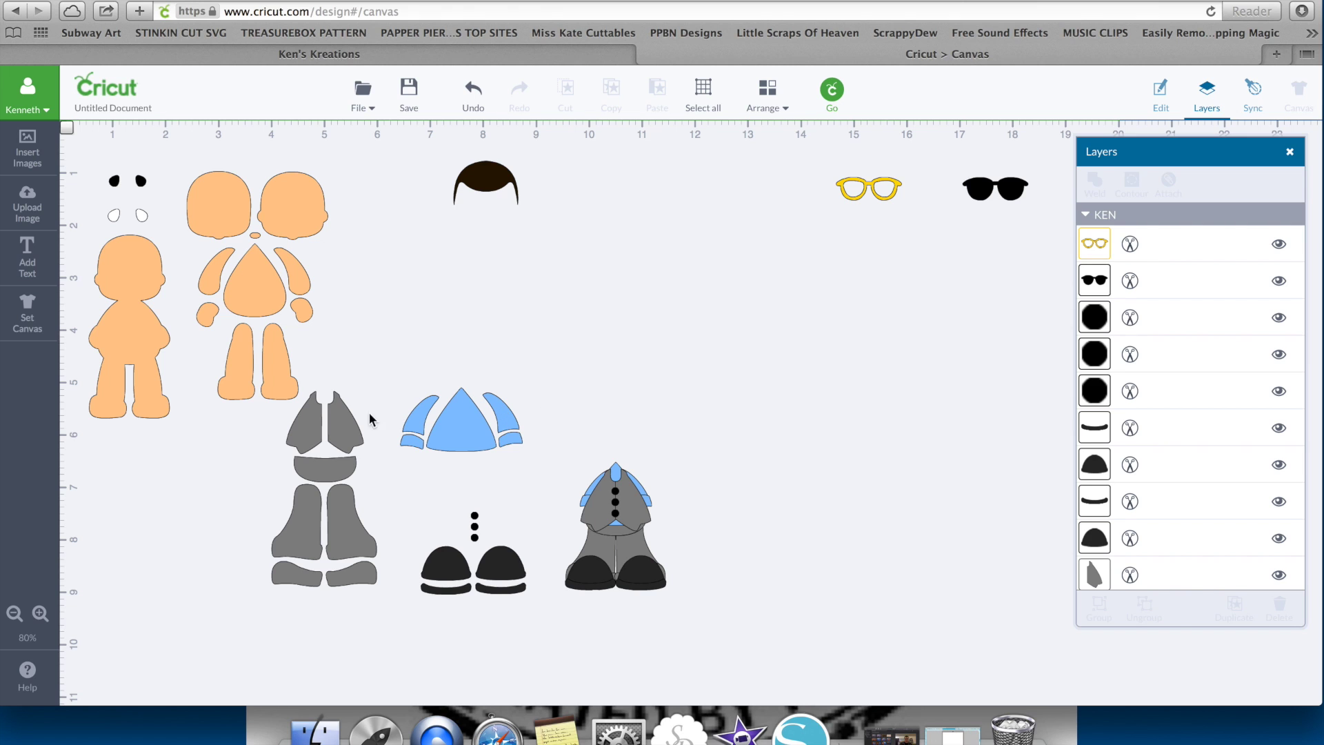
drag(567, 448, 680, 628)
click(810, 370)
drag(561, 429, 707, 630)
key(Delete)
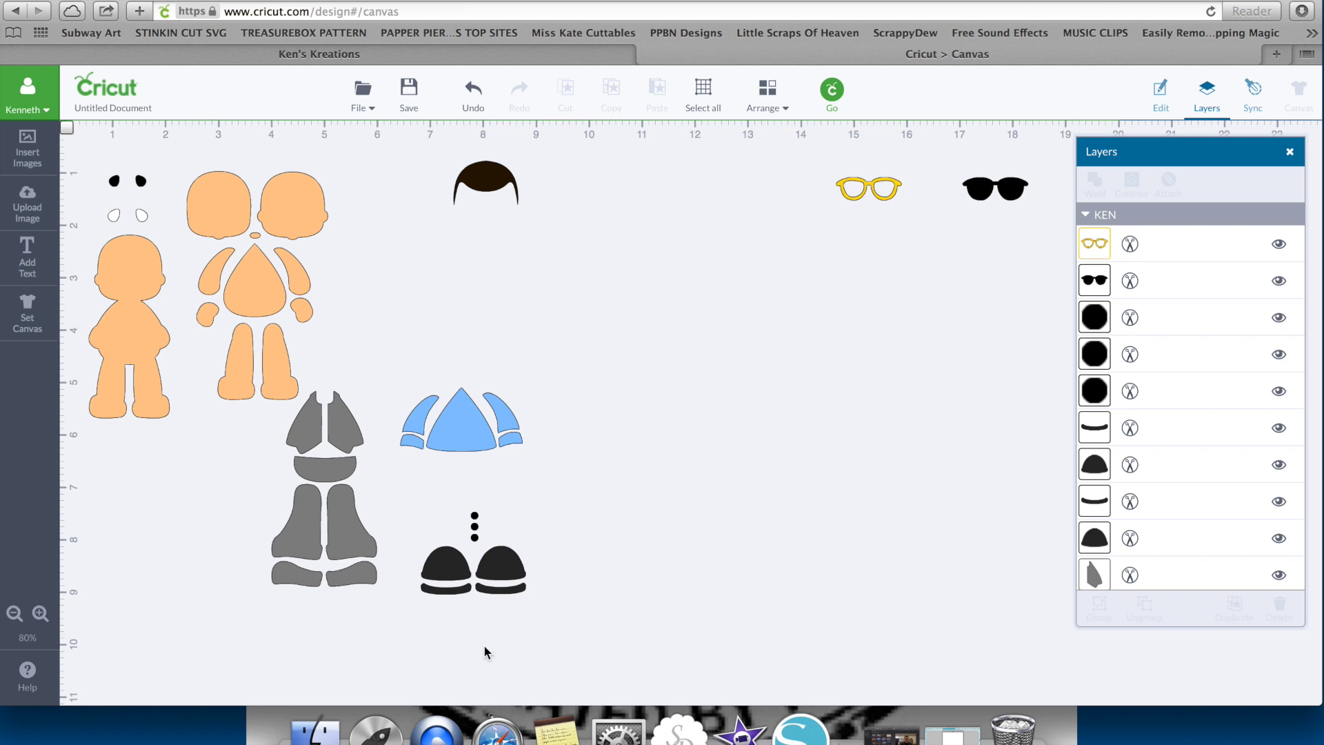
Step: Move the one-piece body silhouette to the empty middle of the canvas and place the blue shirt front over its torso
drag(142, 332, 641, 408)
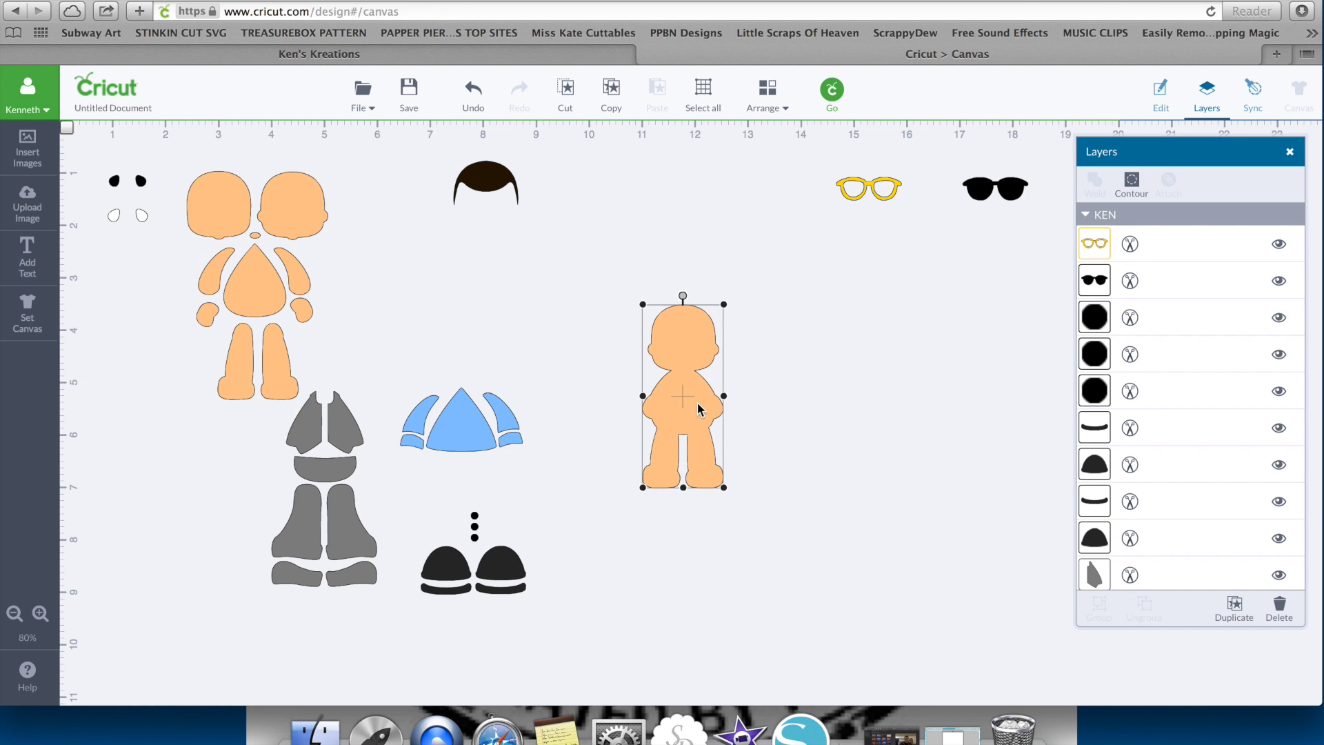
click(274, 373)
click(228, 372)
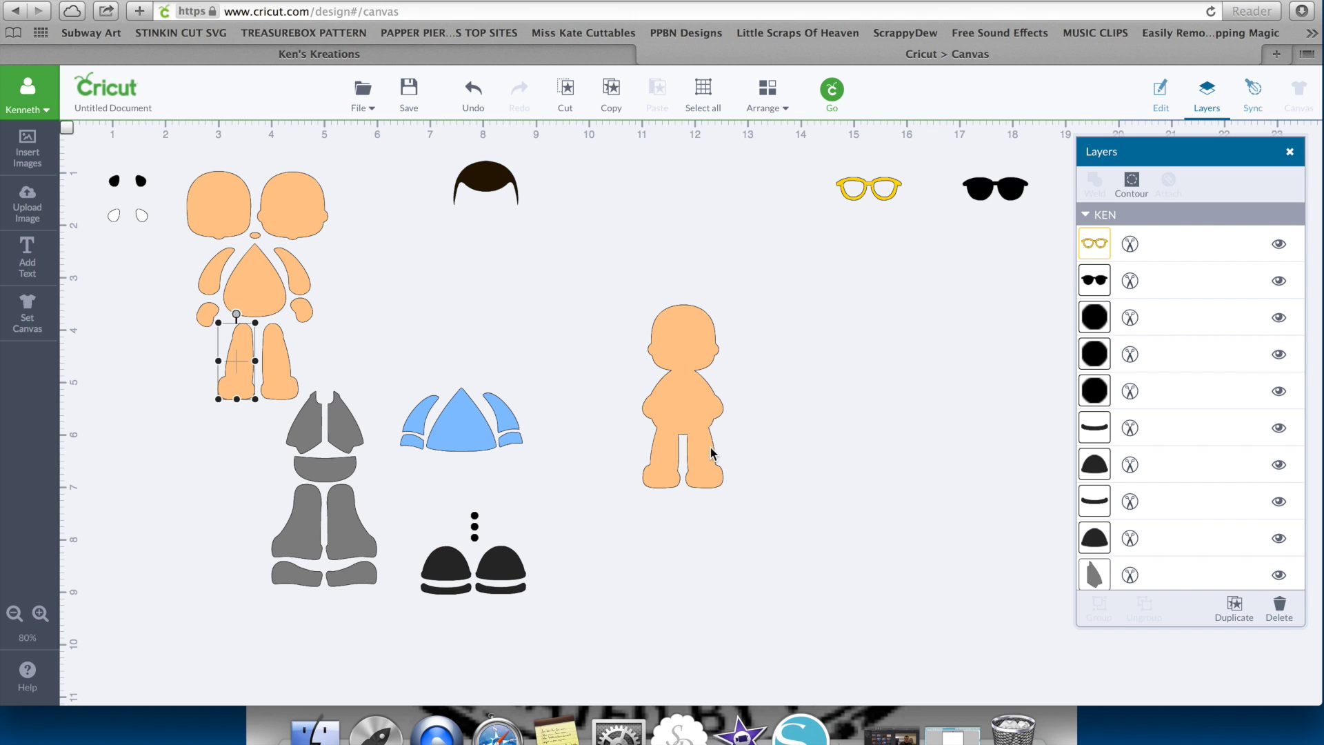
click(469, 436)
drag(468, 436, 694, 408)
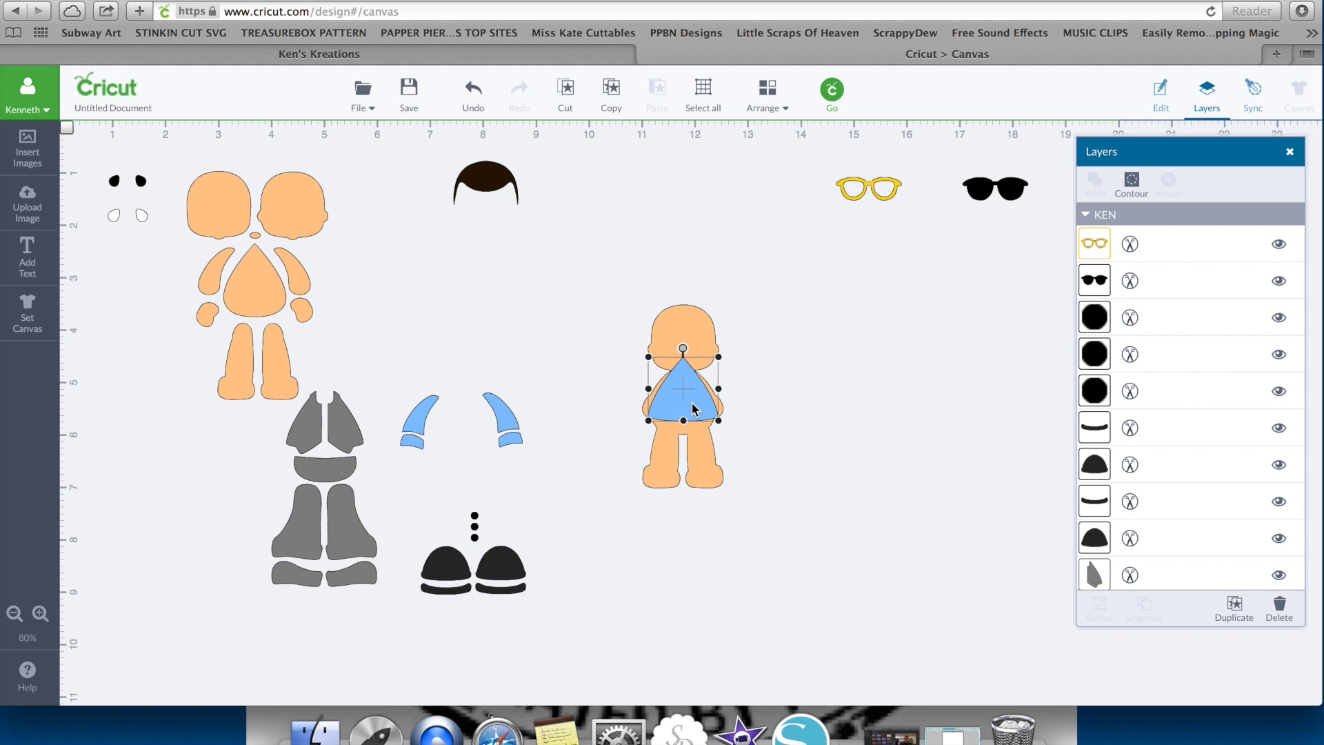
Step: Bring the second head piece to the front, set it beside the body silhouette, and shift the blue shirt front slightly right
drag(290, 218, 807, 326)
right_click(807, 327)
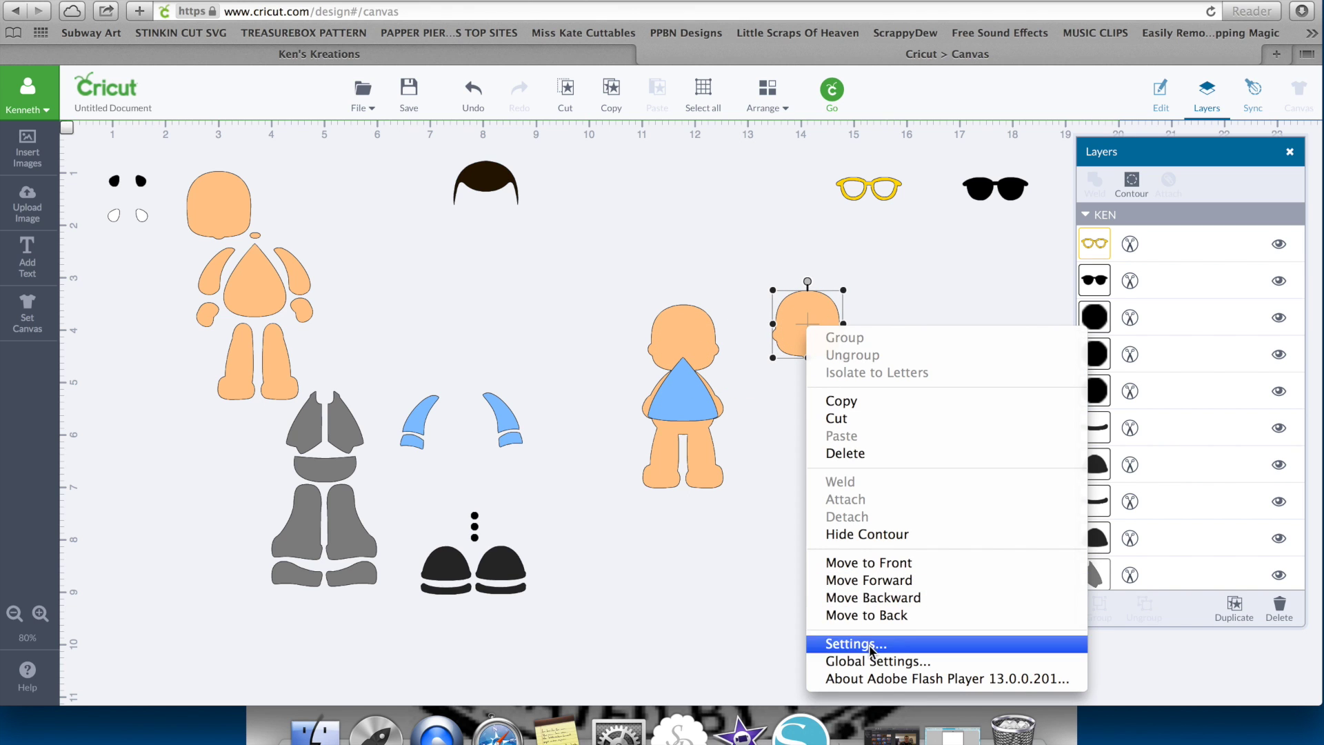
click(865, 562)
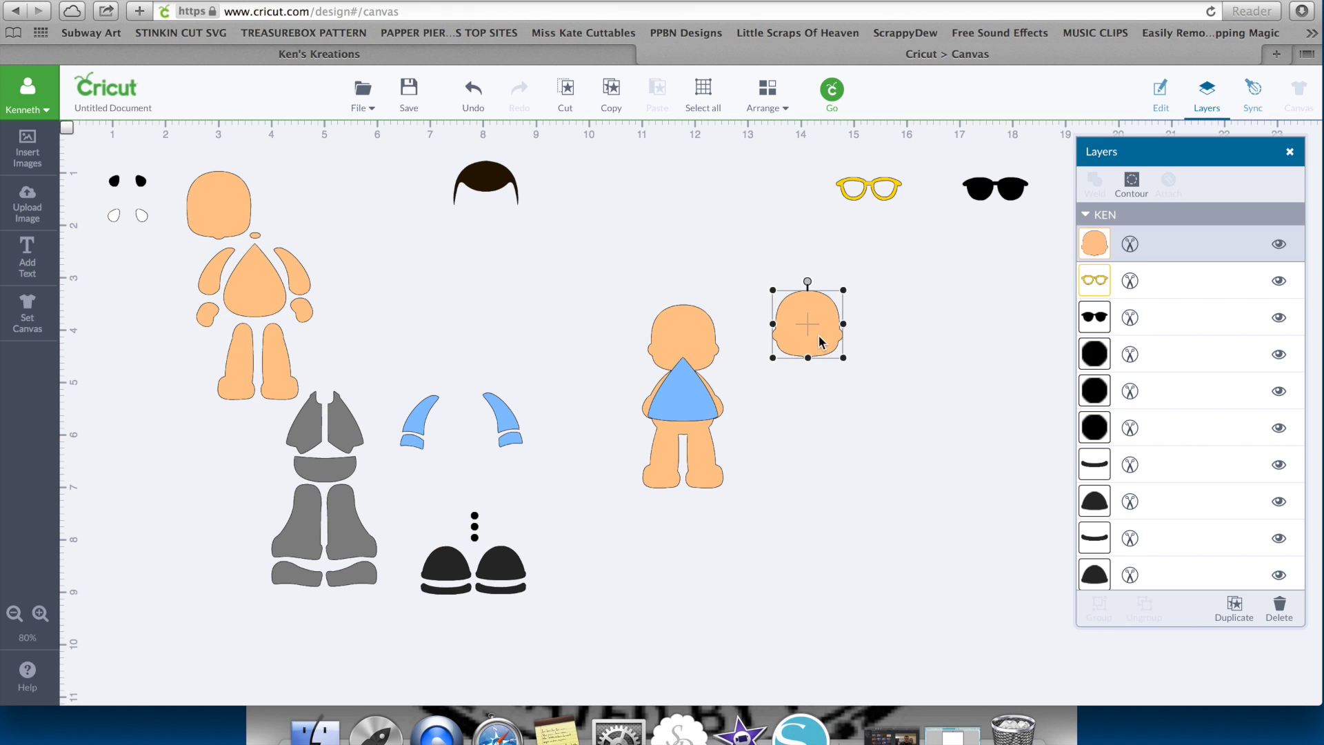
drag(776, 340, 555, 320)
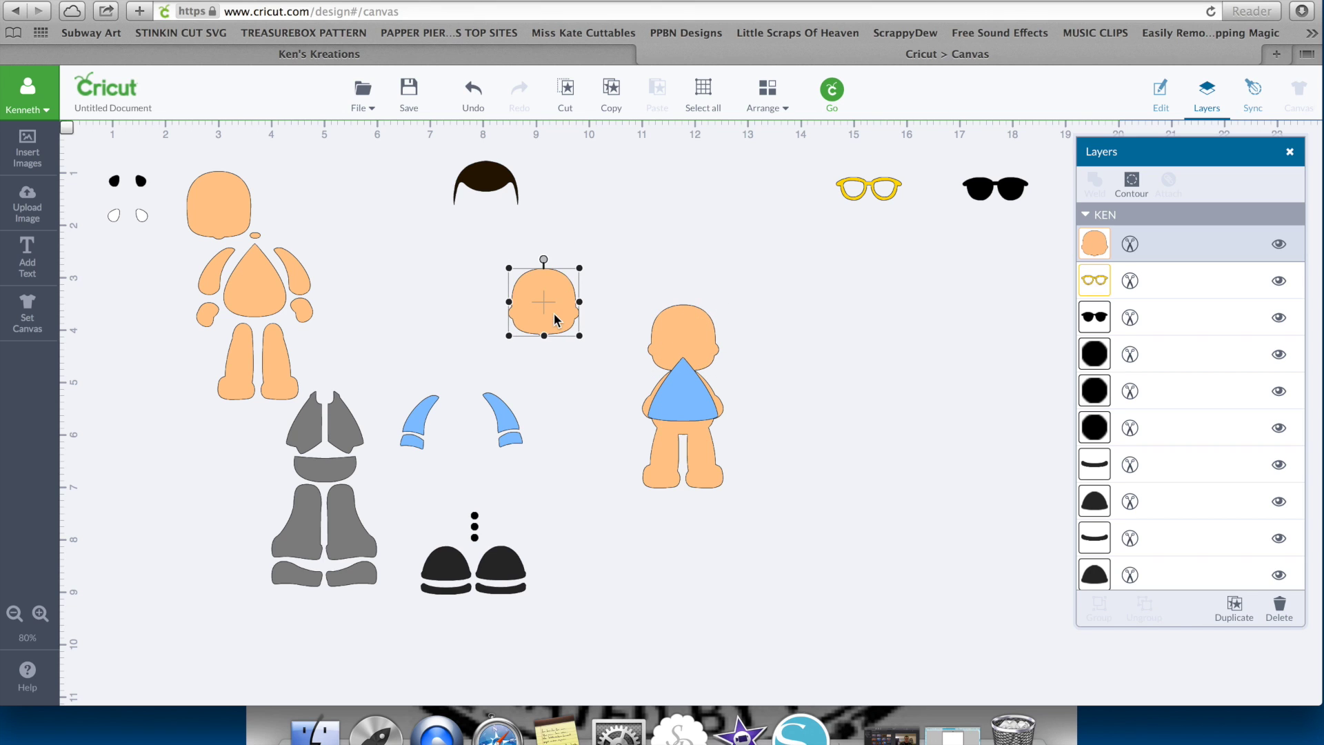
drag(691, 414, 722, 408)
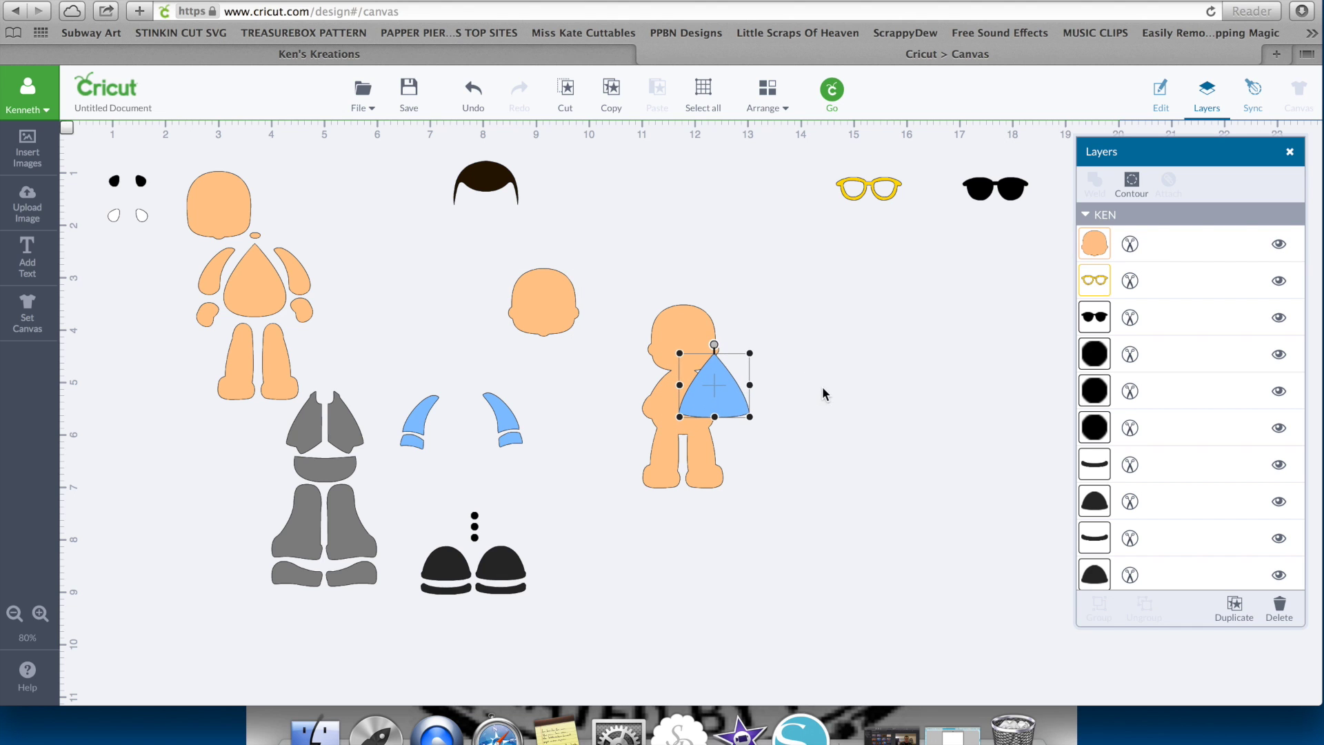
Step: Open the mat preview for the canvas and look through the mats up to the flesh-colored mat 6
click(824, 103)
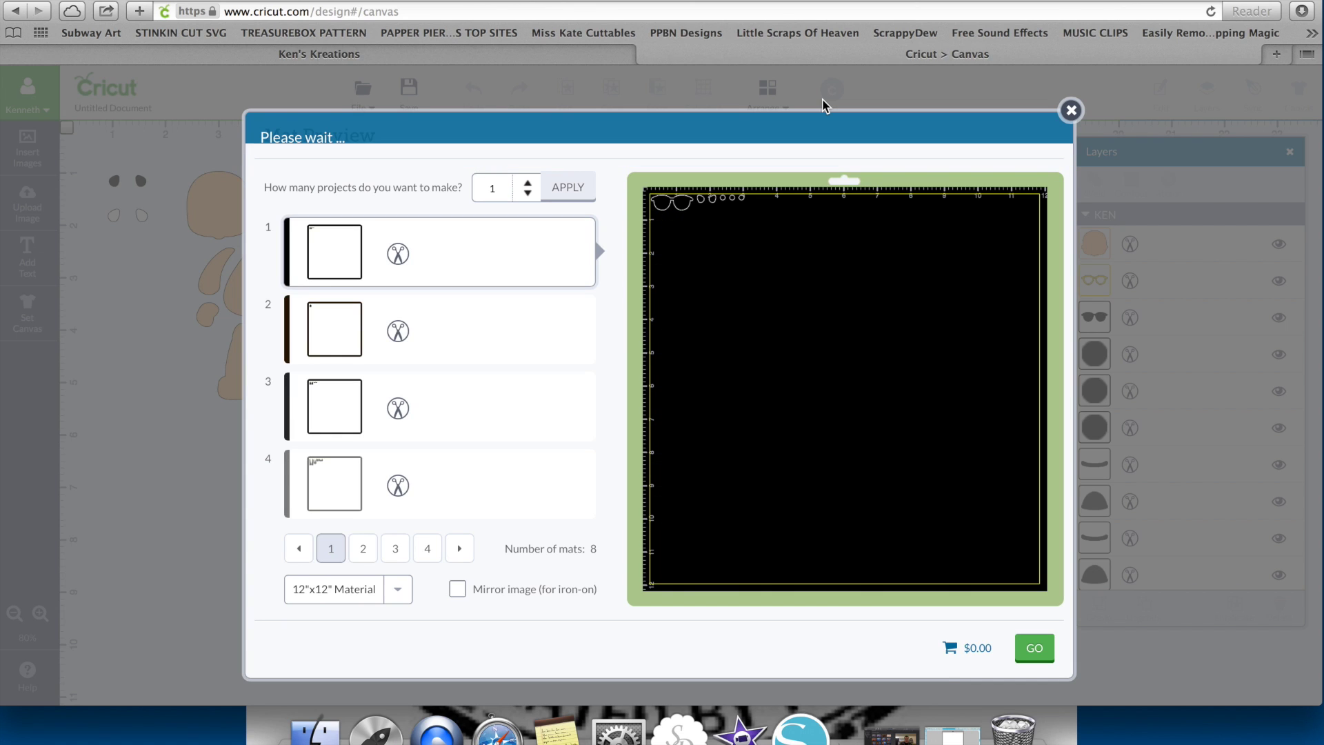
click(337, 318)
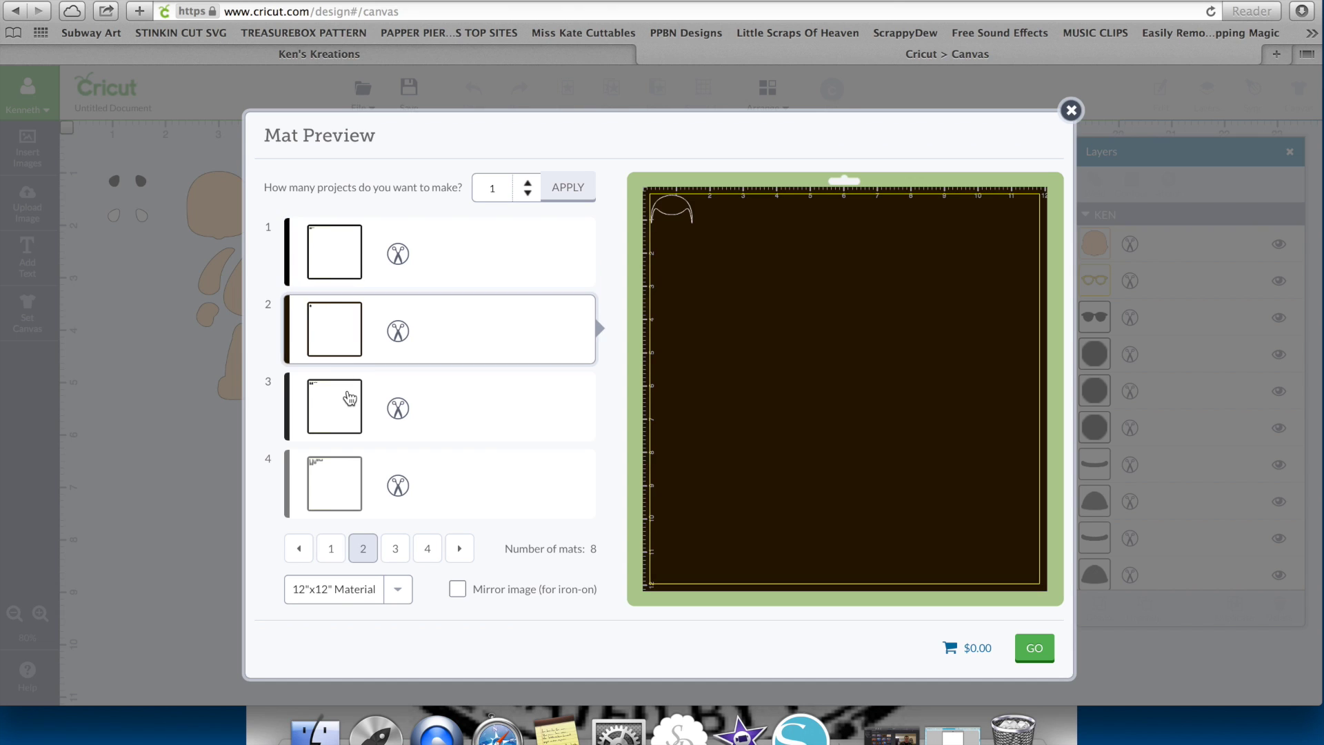
click(349, 394)
click(360, 495)
click(470, 550)
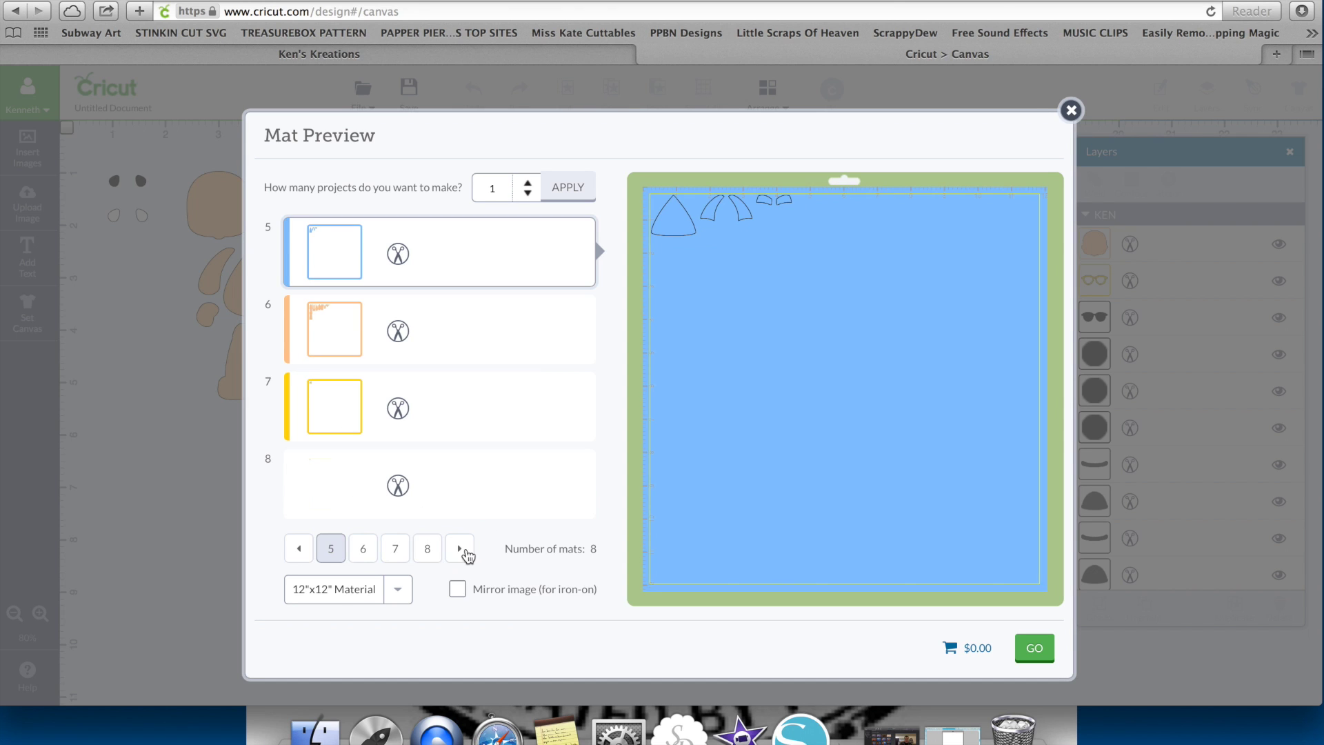
click(364, 548)
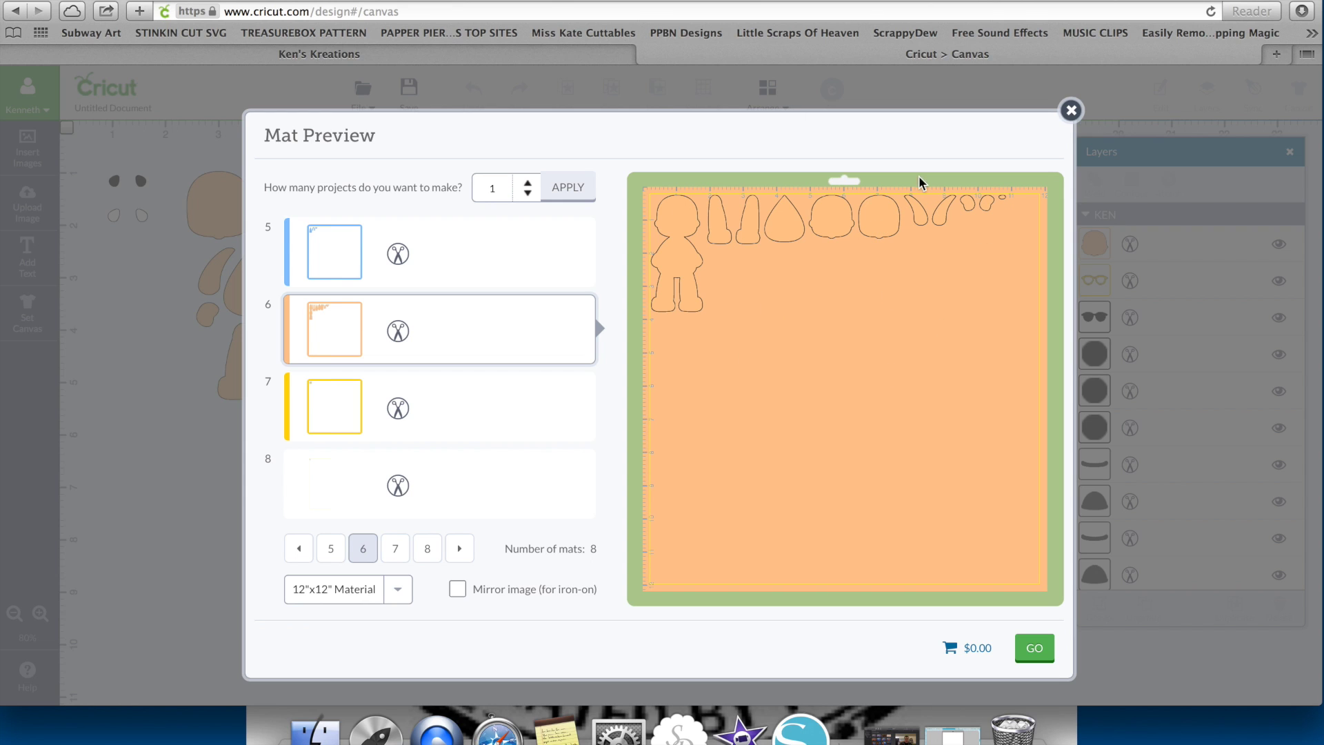
Step: Move the small arm, hand and neck pieces below the upper row on mat 6, continue to the cutting screen, and close it
click(917, 230)
drag(917, 229, 736, 284)
drag(946, 230, 770, 274)
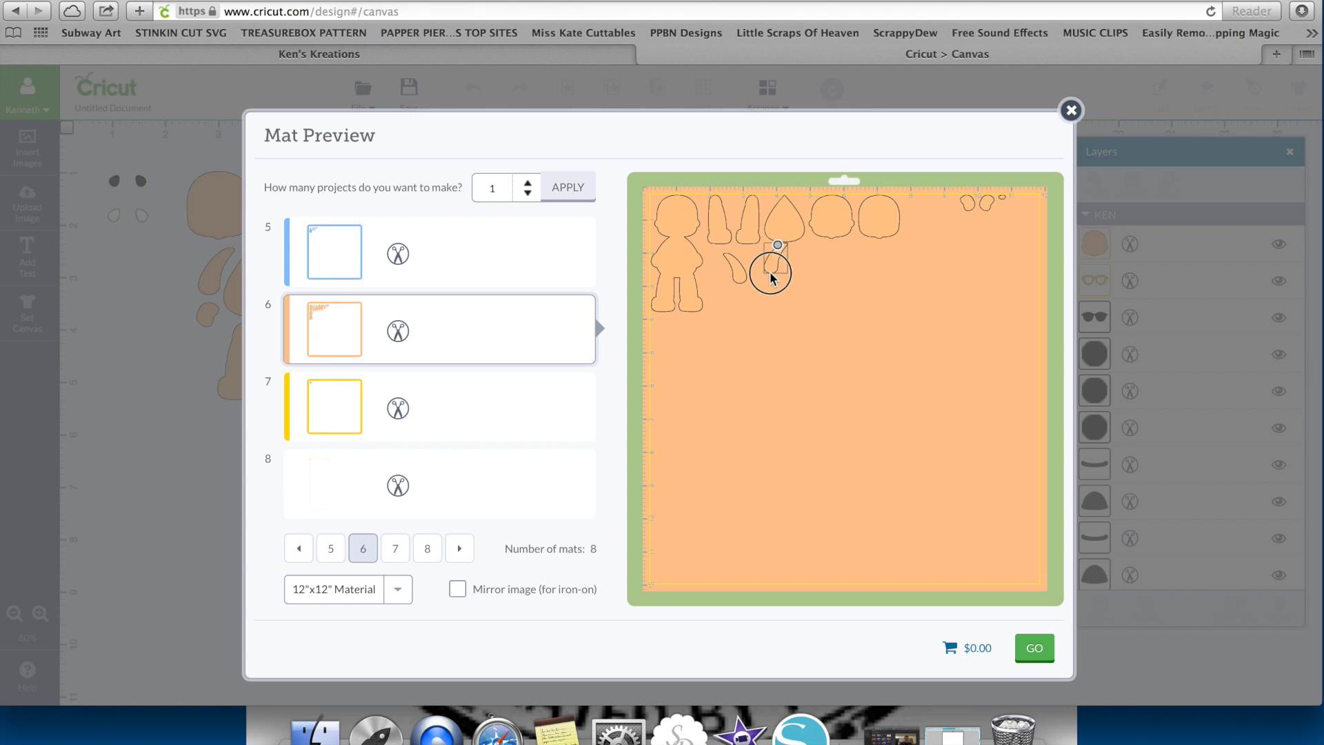
drag(972, 206, 790, 268)
drag(985, 211, 793, 258)
drag(983, 209, 831, 245)
drag(1003, 204, 841, 271)
click(1041, 662)
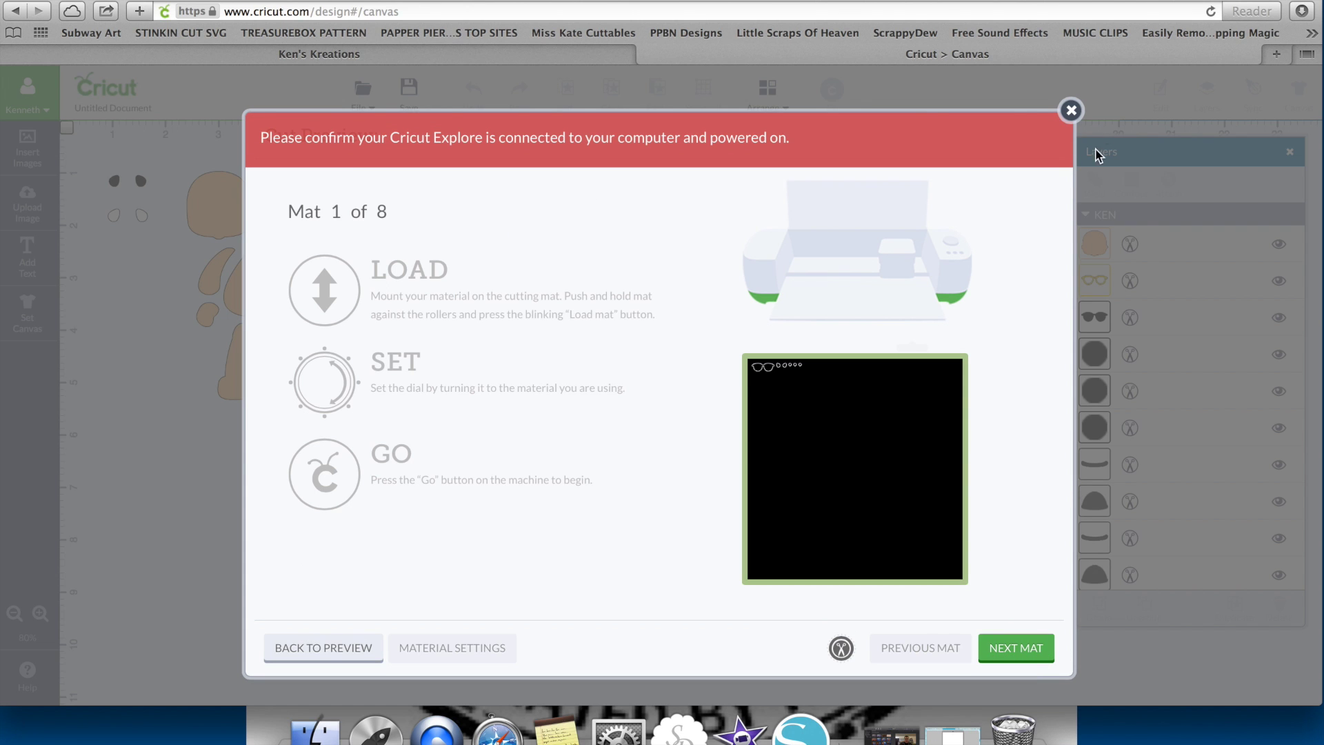
click(1070, 111)
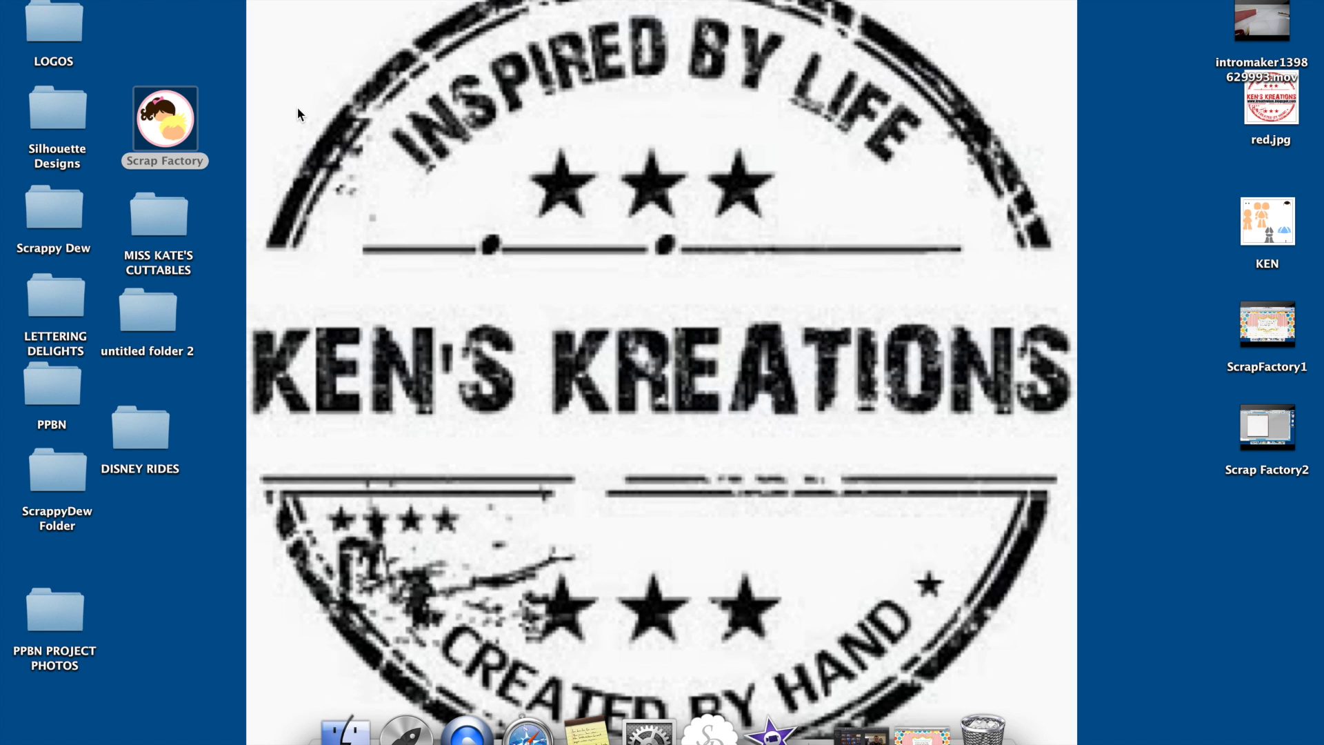
Step: Open Scrap Factory from the desktop and load the ScrappyDew Divas expansion pak
double_click(189, 135)
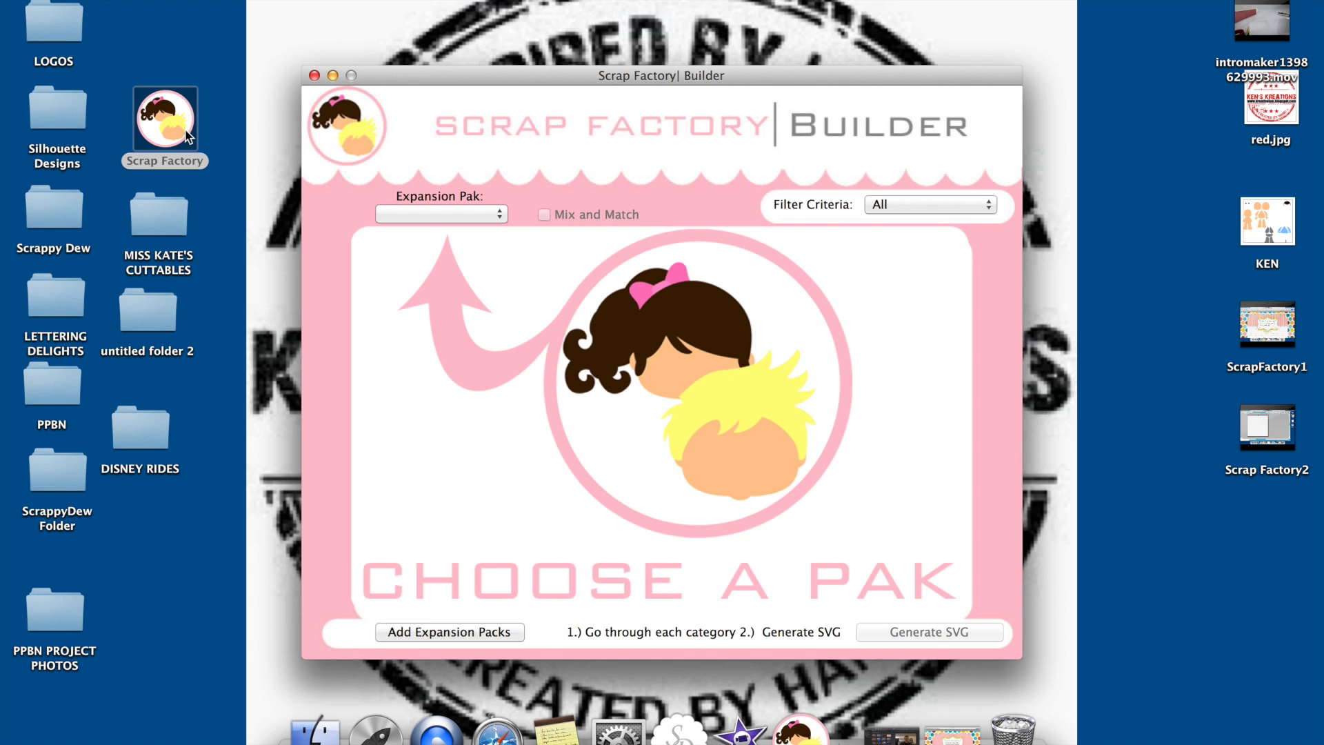
click(500, 218)
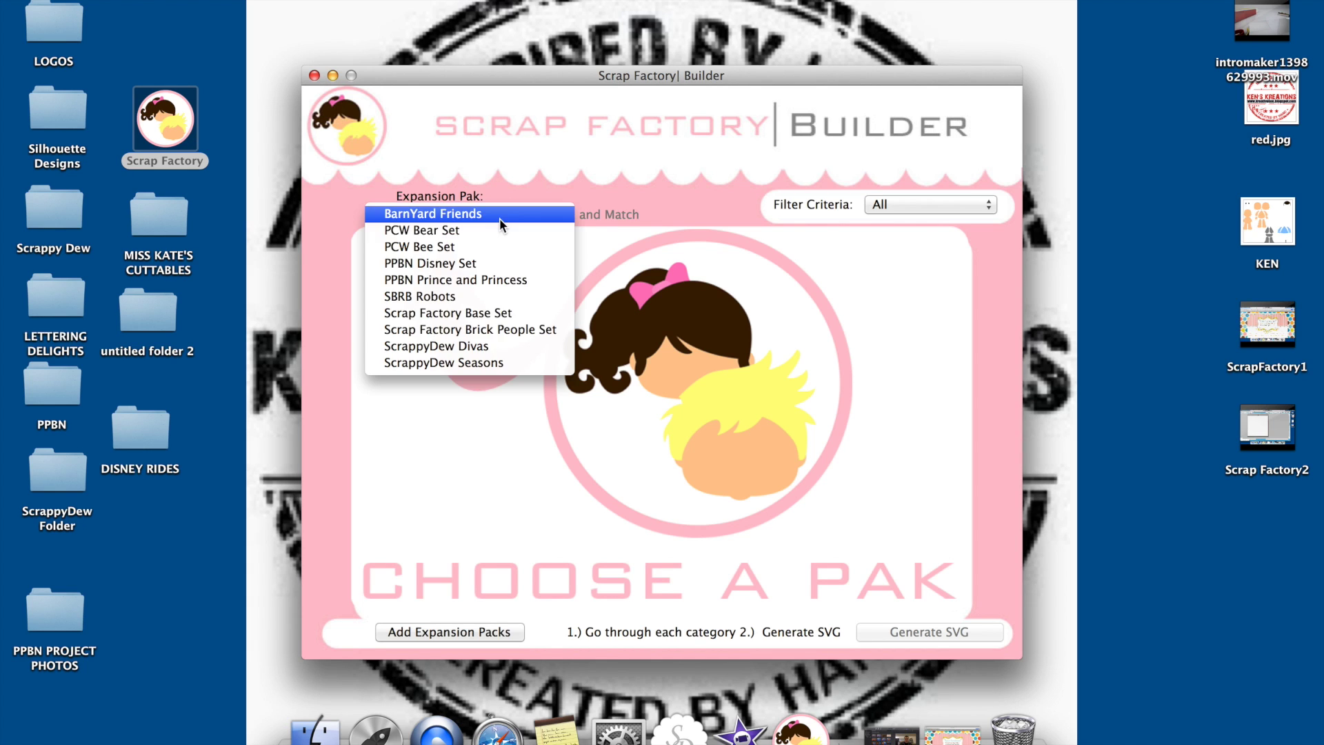
click(516, 349)
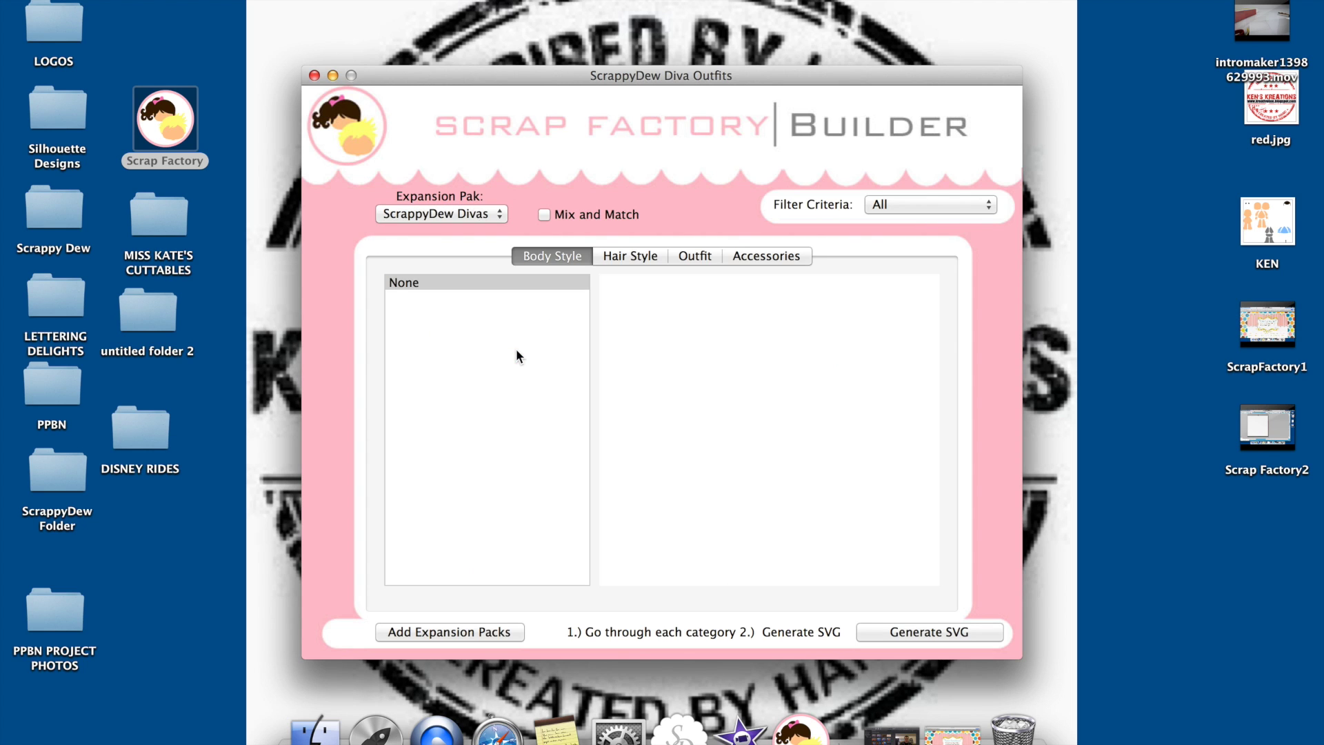
Step: Check the body and hair categories, set the Divas outfit to None, and choose the Diva Poodle accessory
click(775, 260)
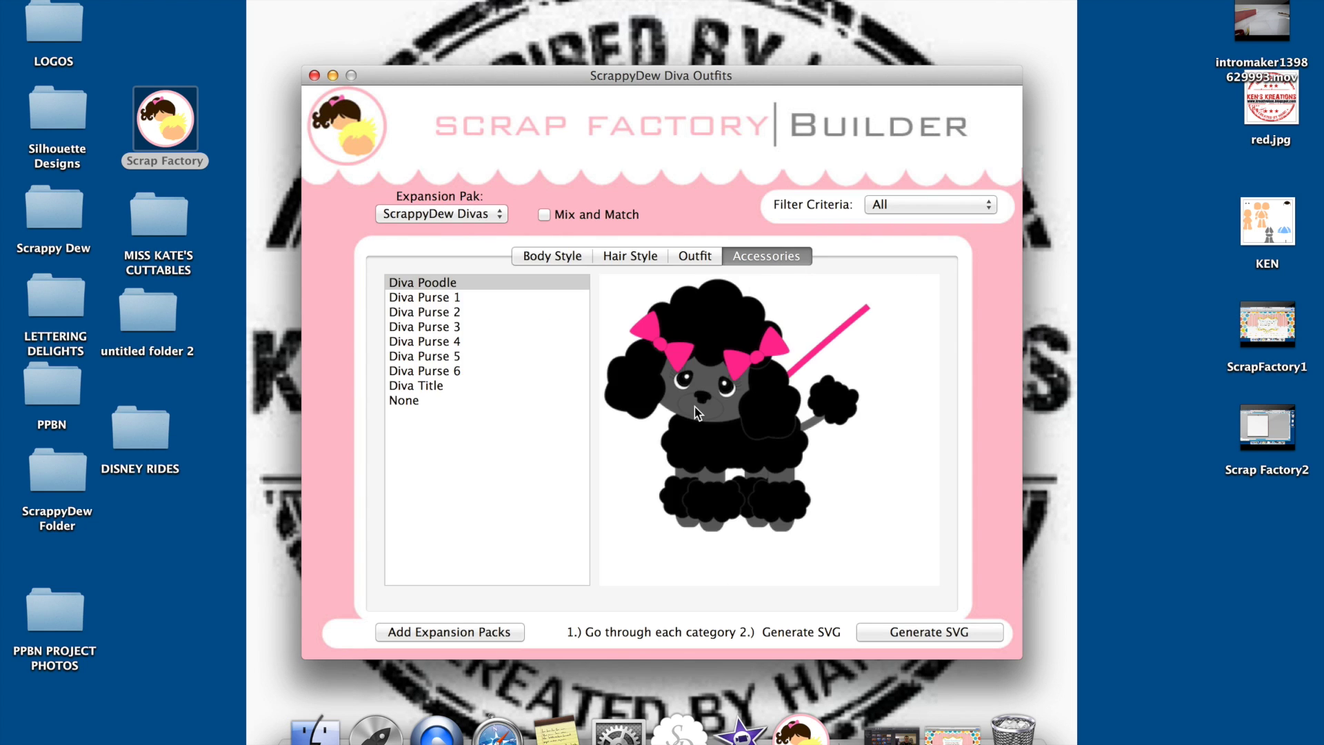
click(552, 255)
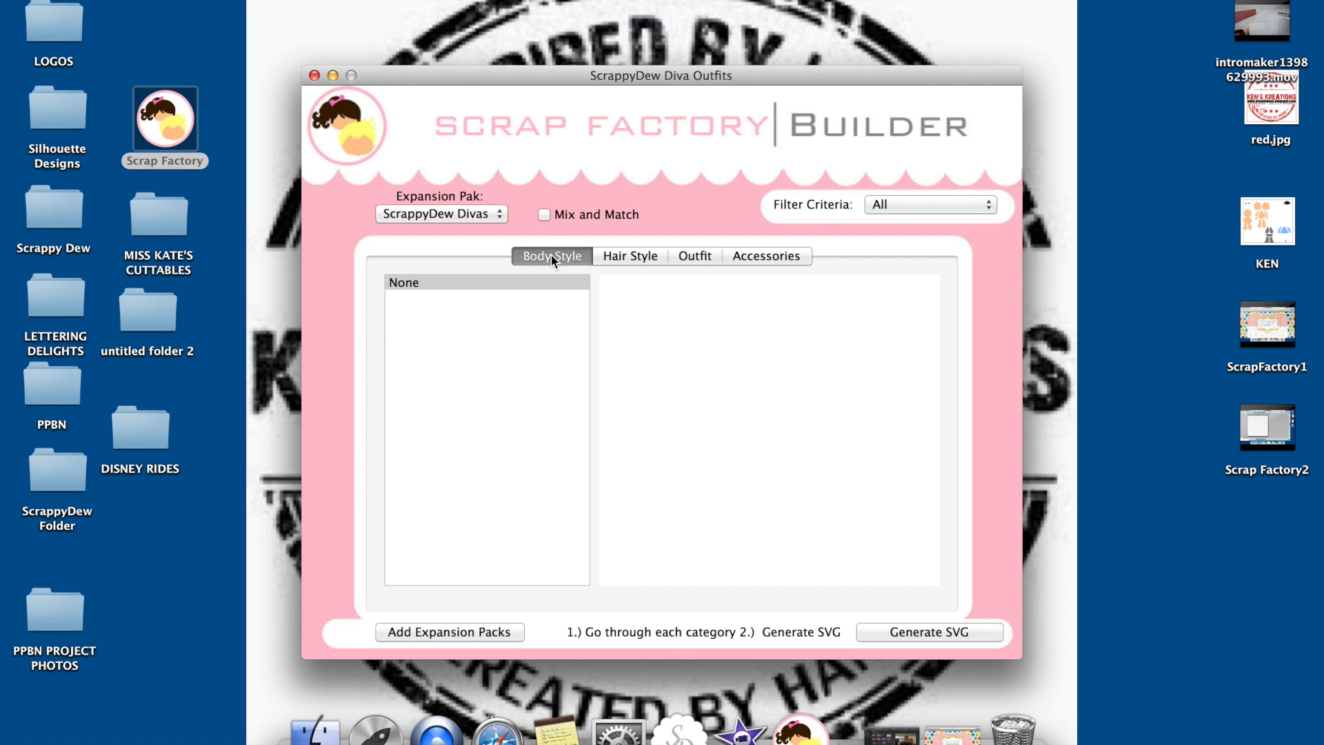
click(618, 256)
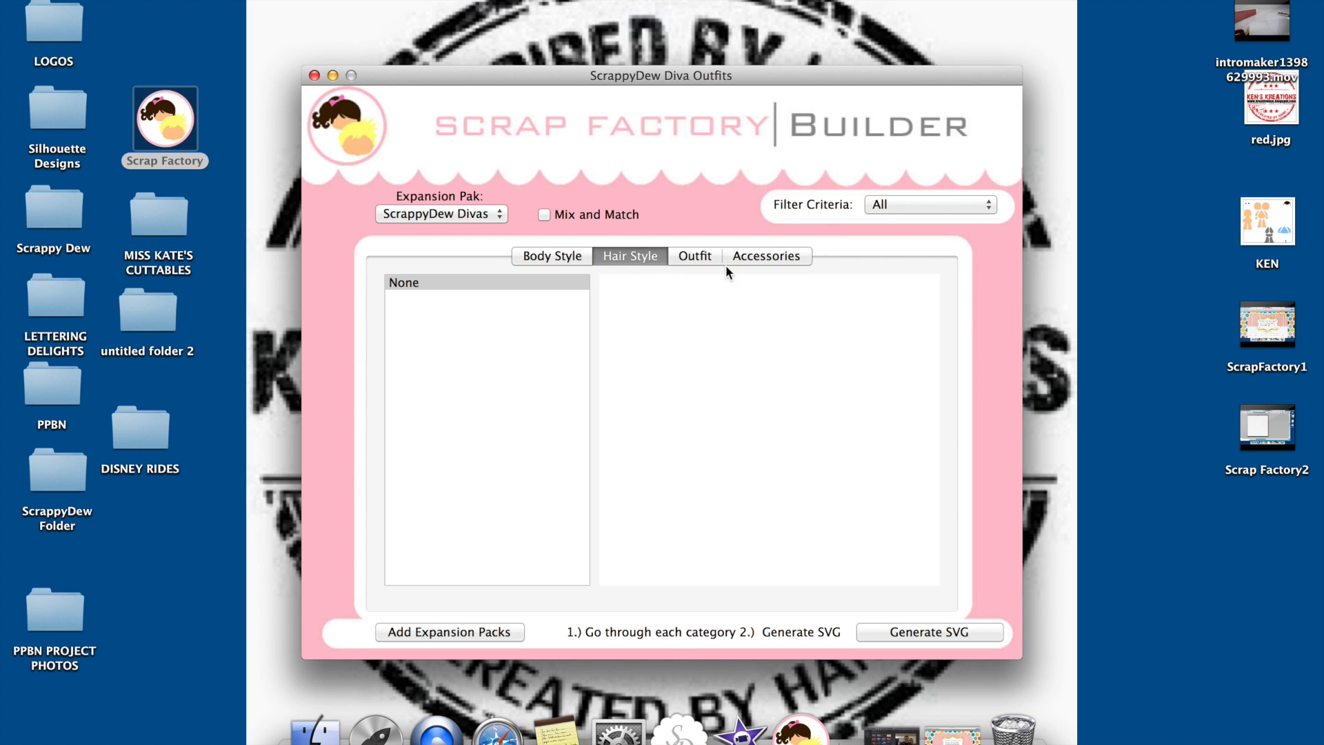
click(703, 260)
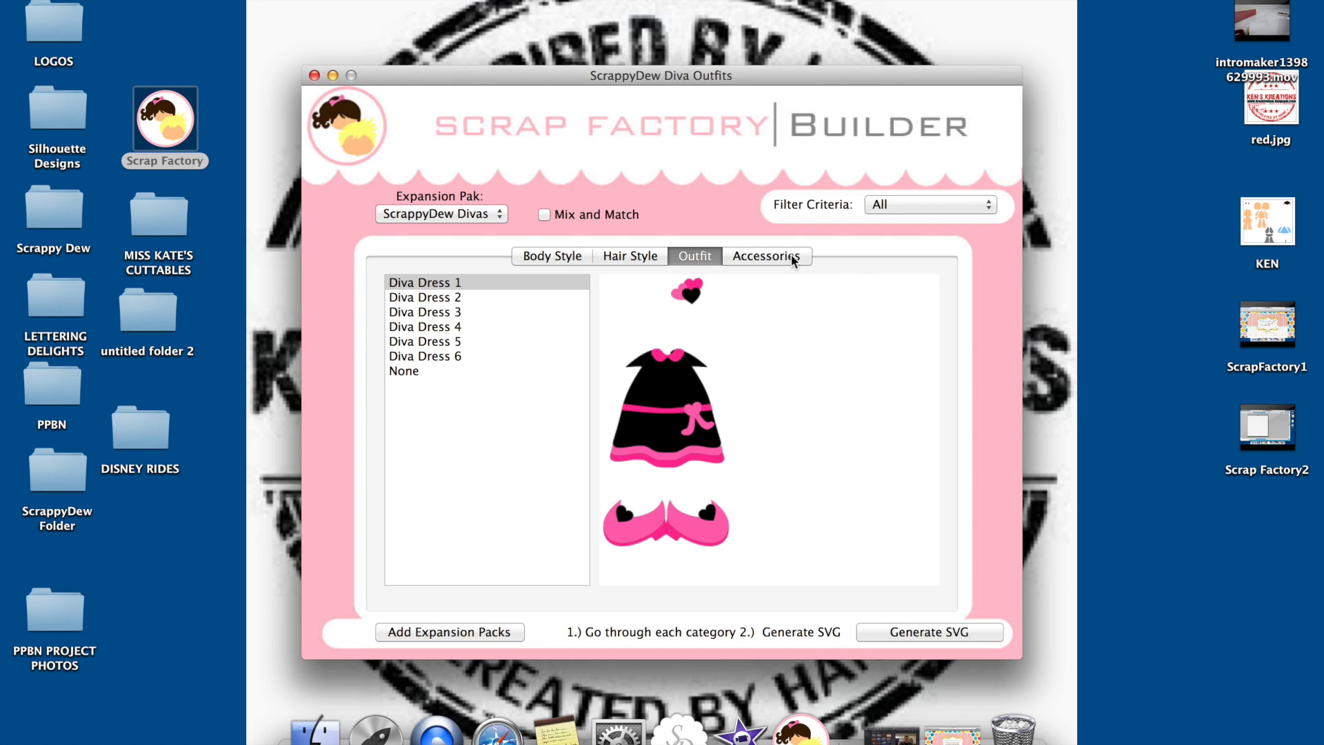
click(415, 371)
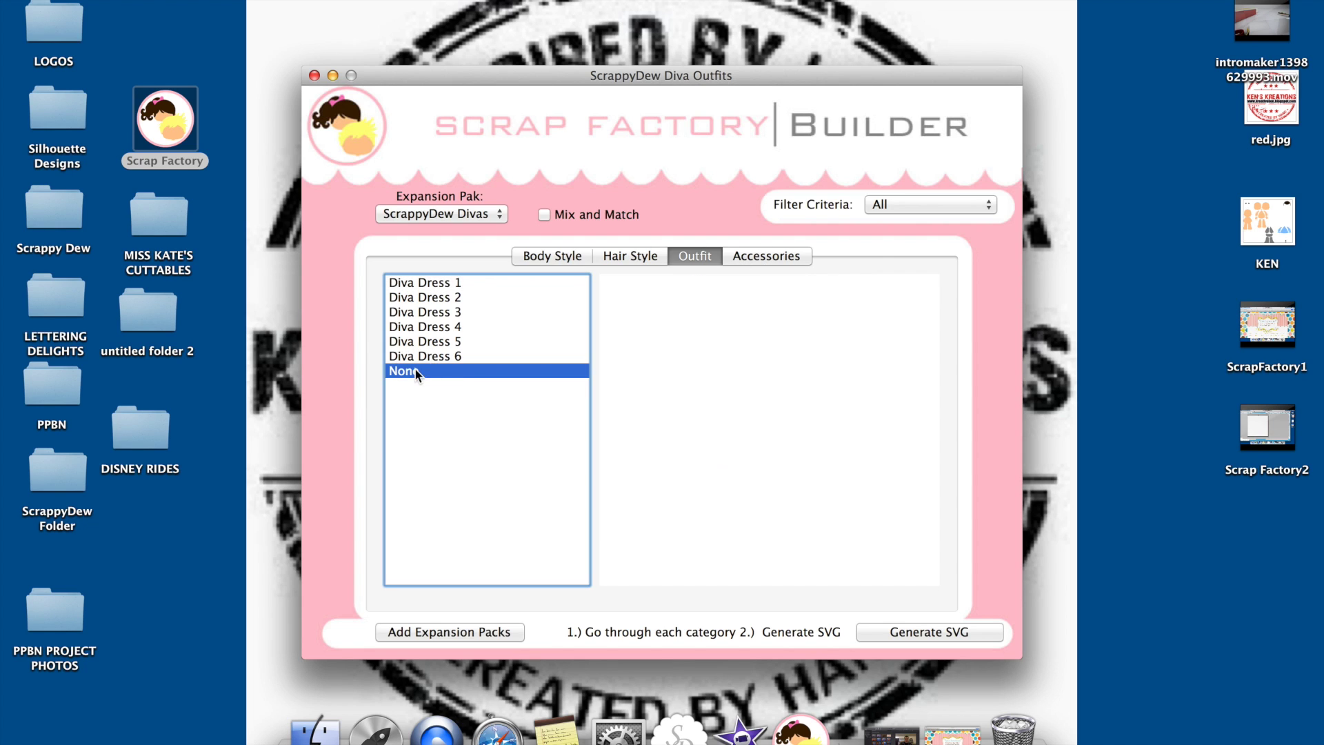
click(763, 265)
click(458, 283)
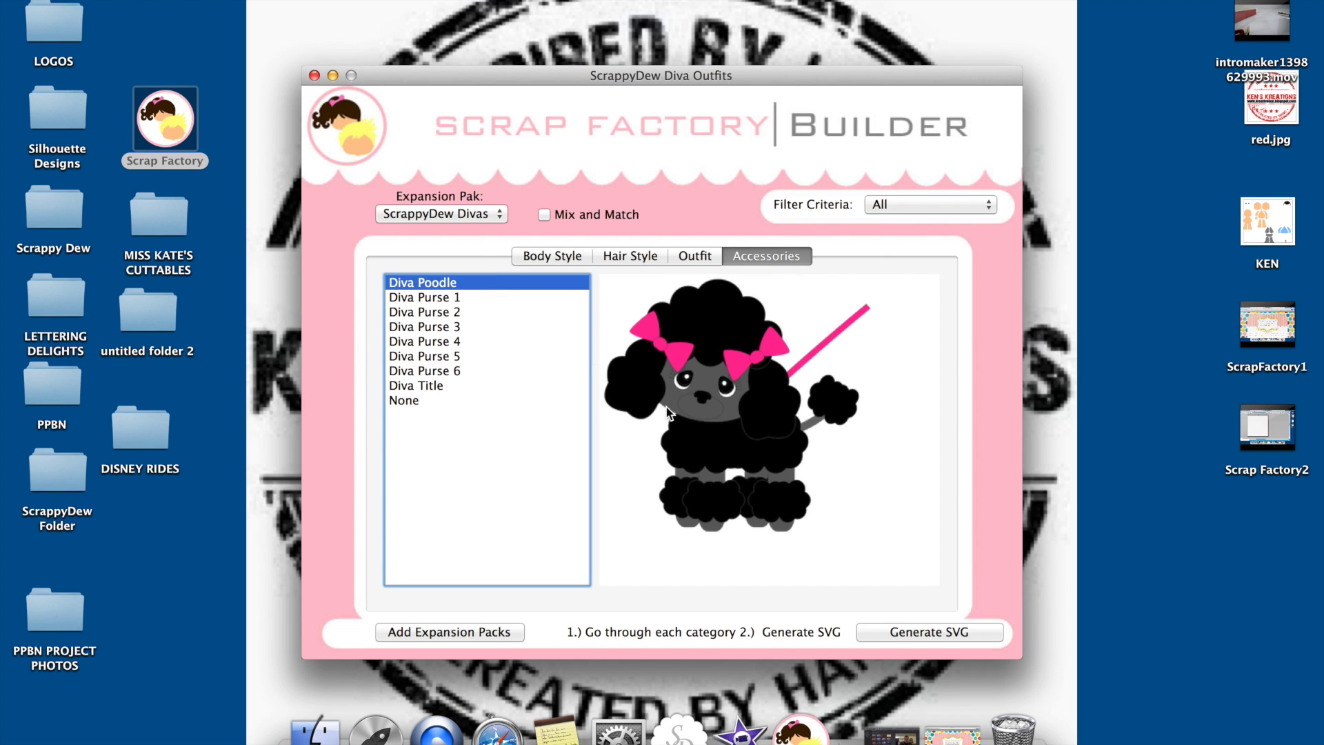
Step: Generate the SVG of the poodle and save it to the Desktop as Poodle
click(942, 630)
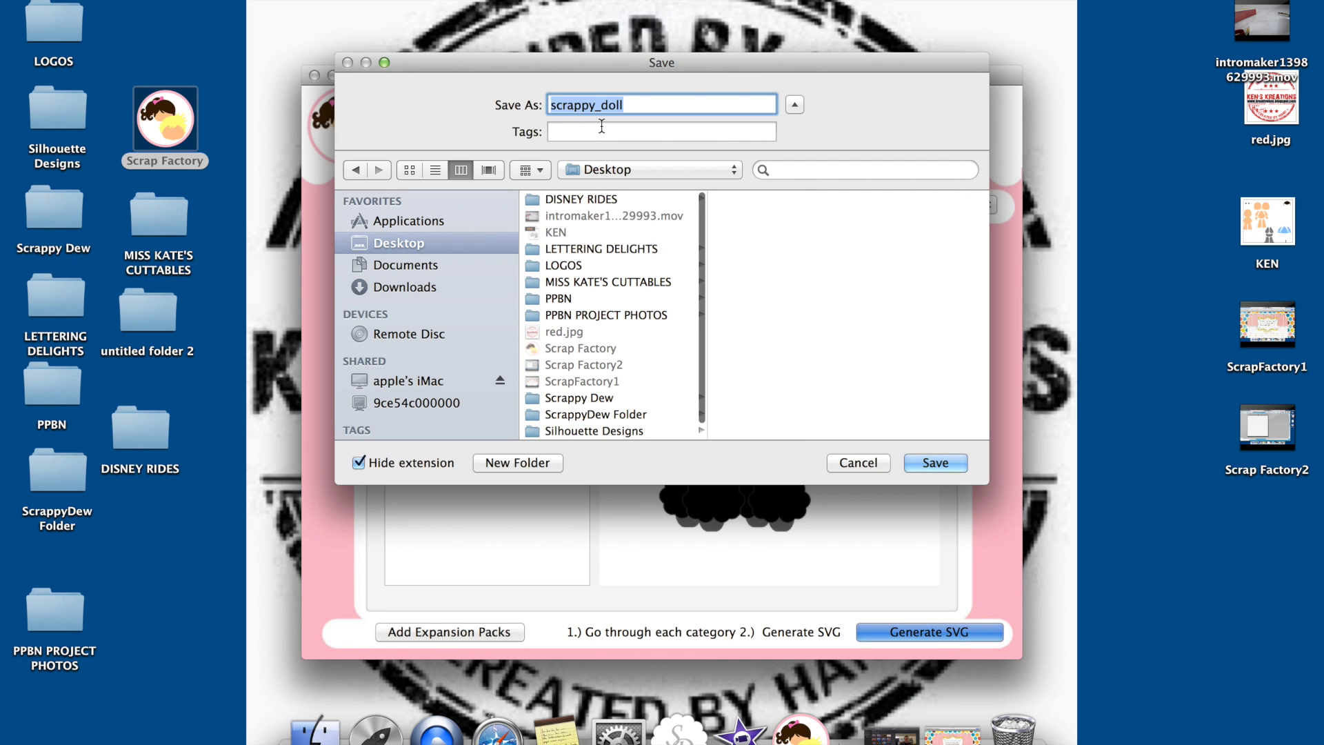
text(Poodle)
key(Return)
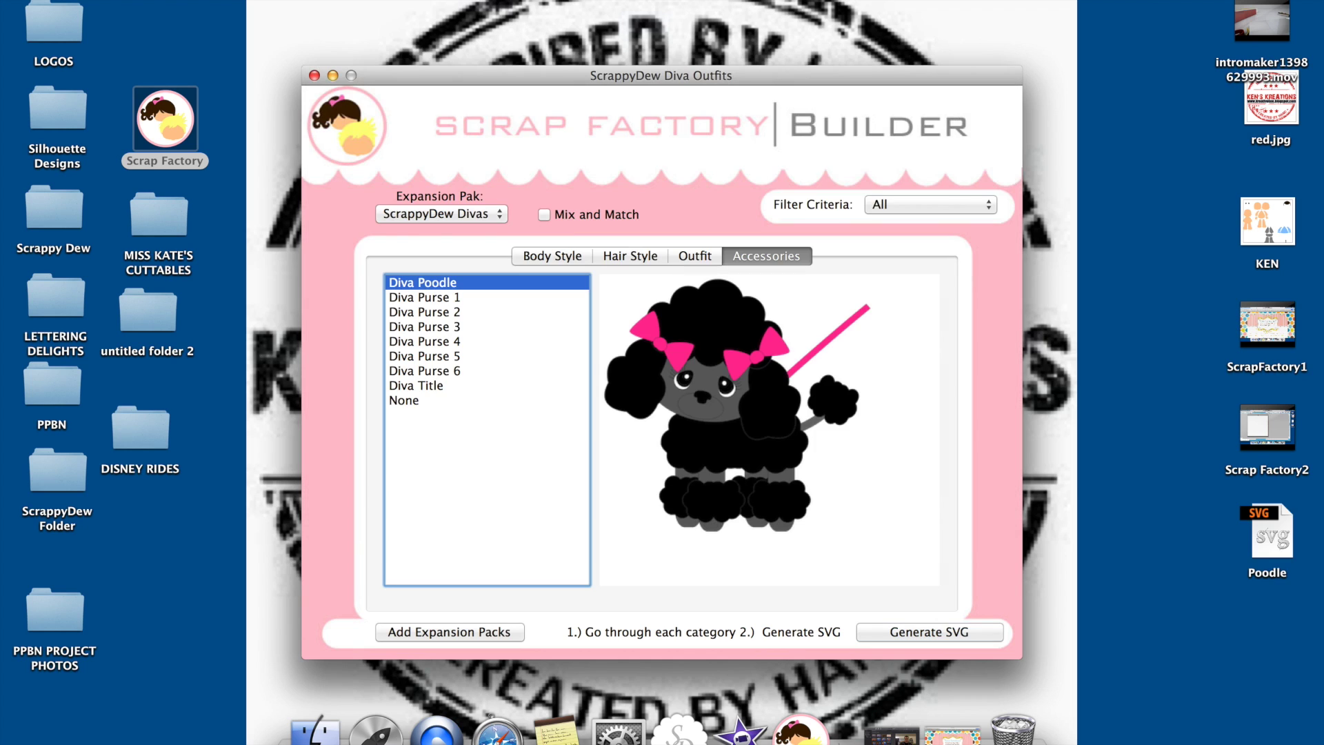
double_click(1264, 534)
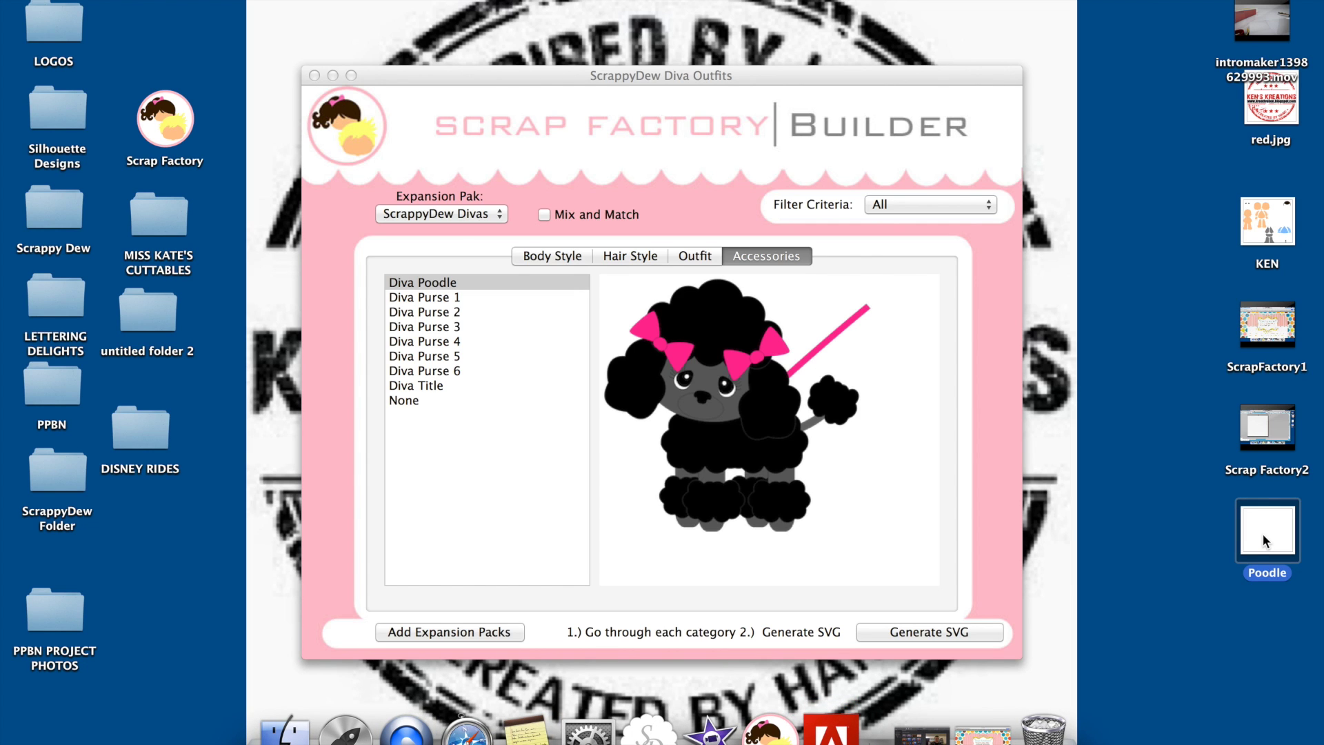
click(367, 48)
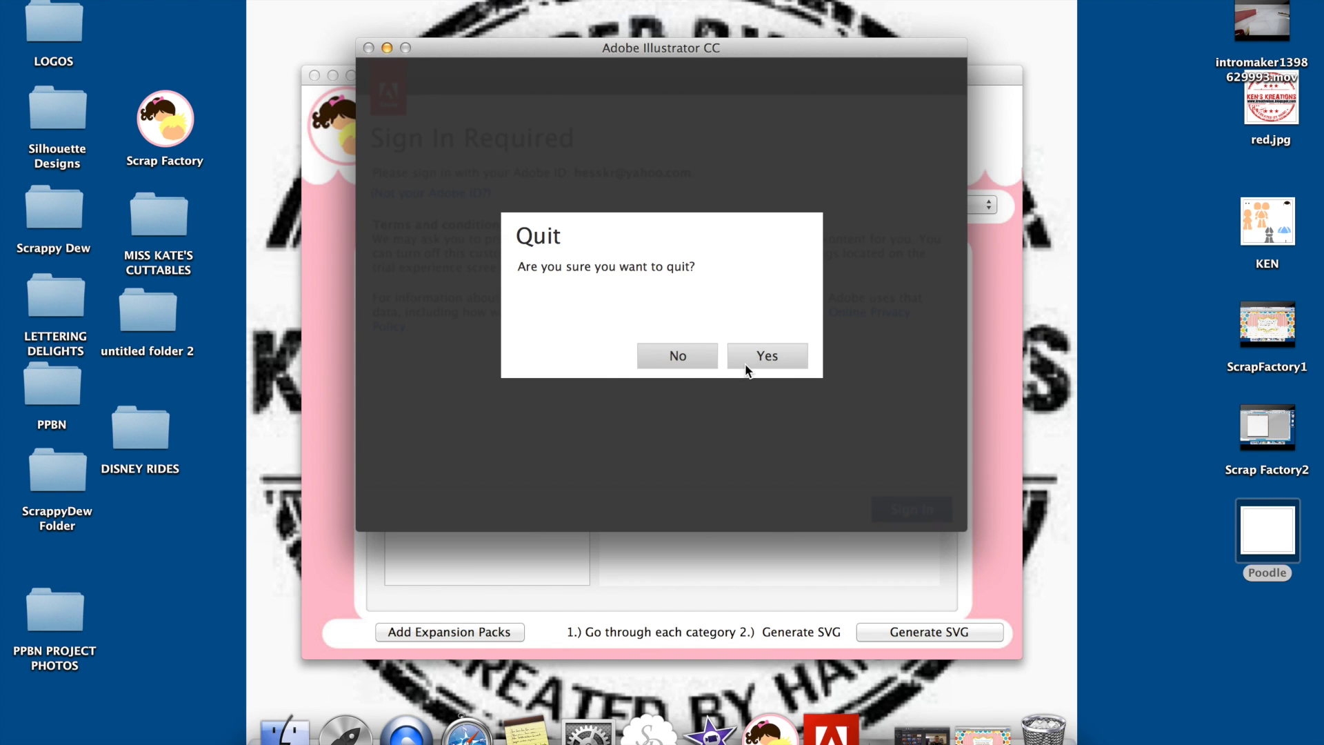
click(746, 371)
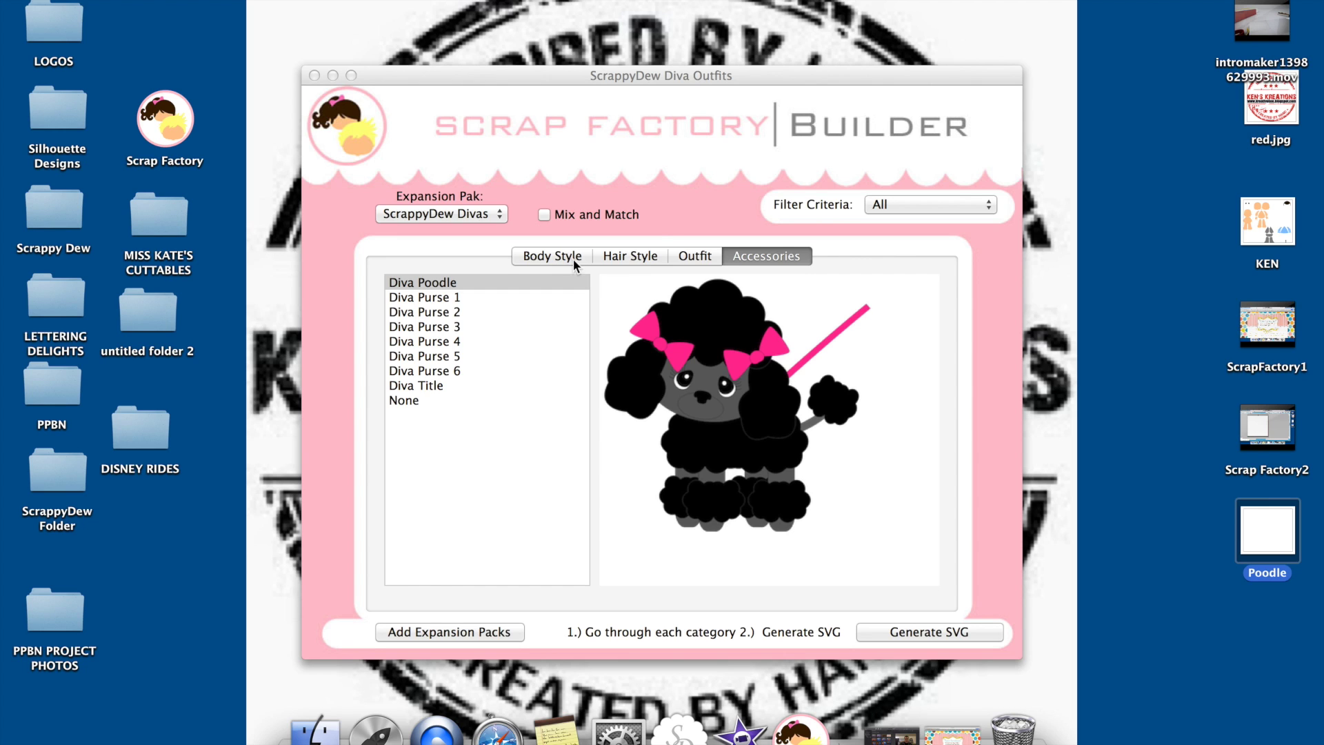
Step: Load the ScrappyDew Seasons expansion pak in Scrap Factory
click(496, 215)
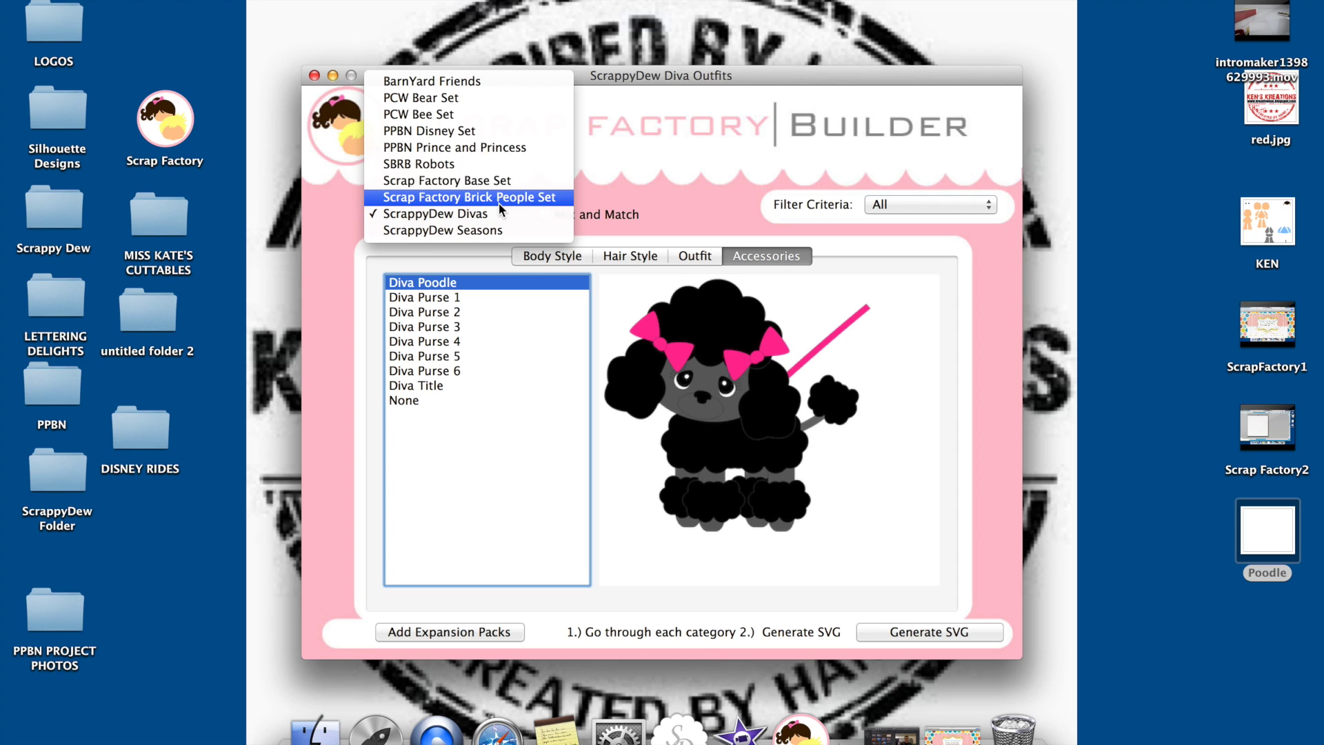
click(497, 231)
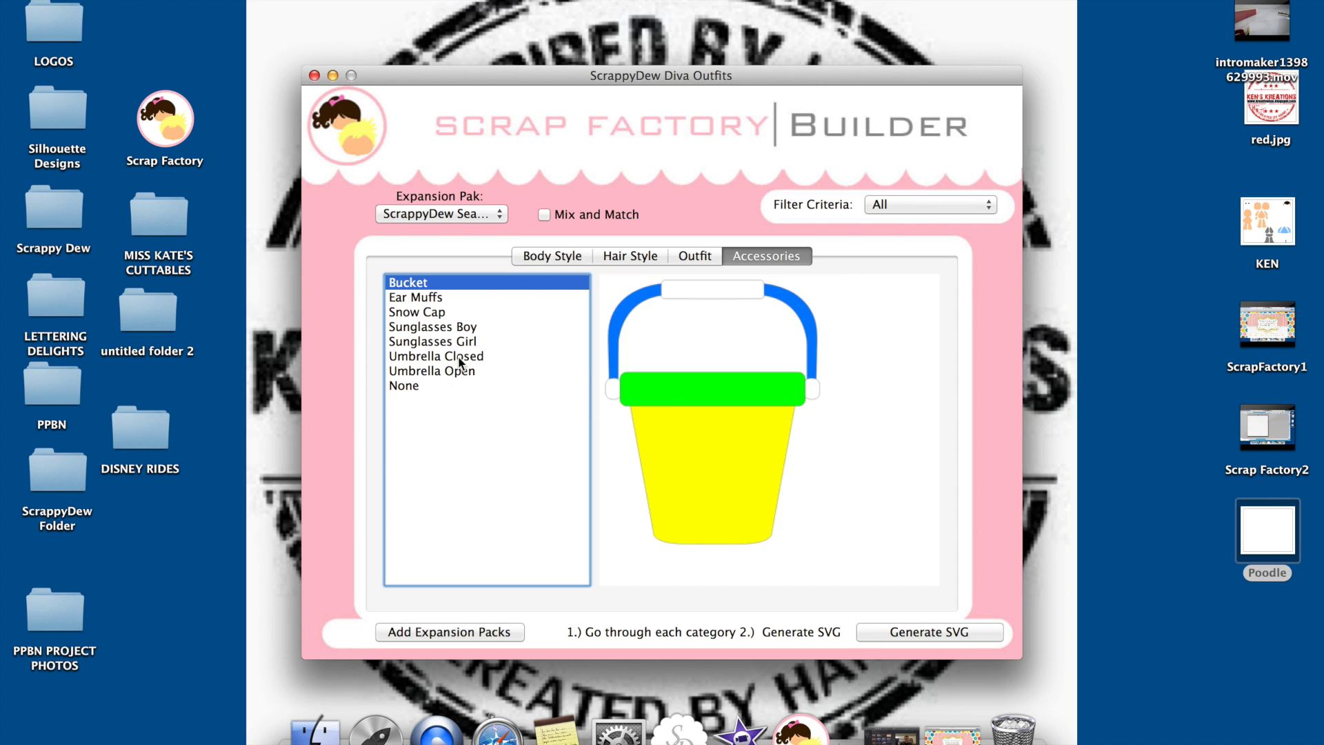
click(683, 433)
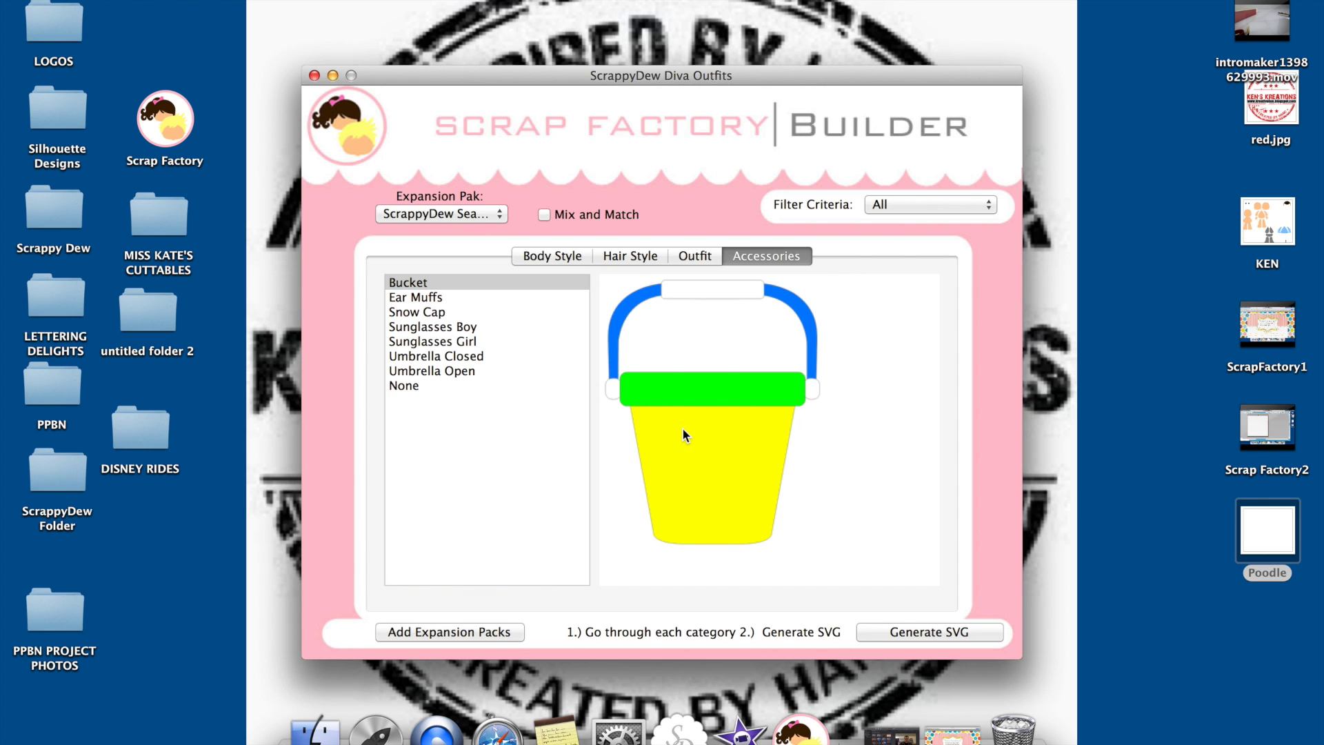
Step: Set the outfit, hair style and body style of the Seasons pak to None
click(684, 259)
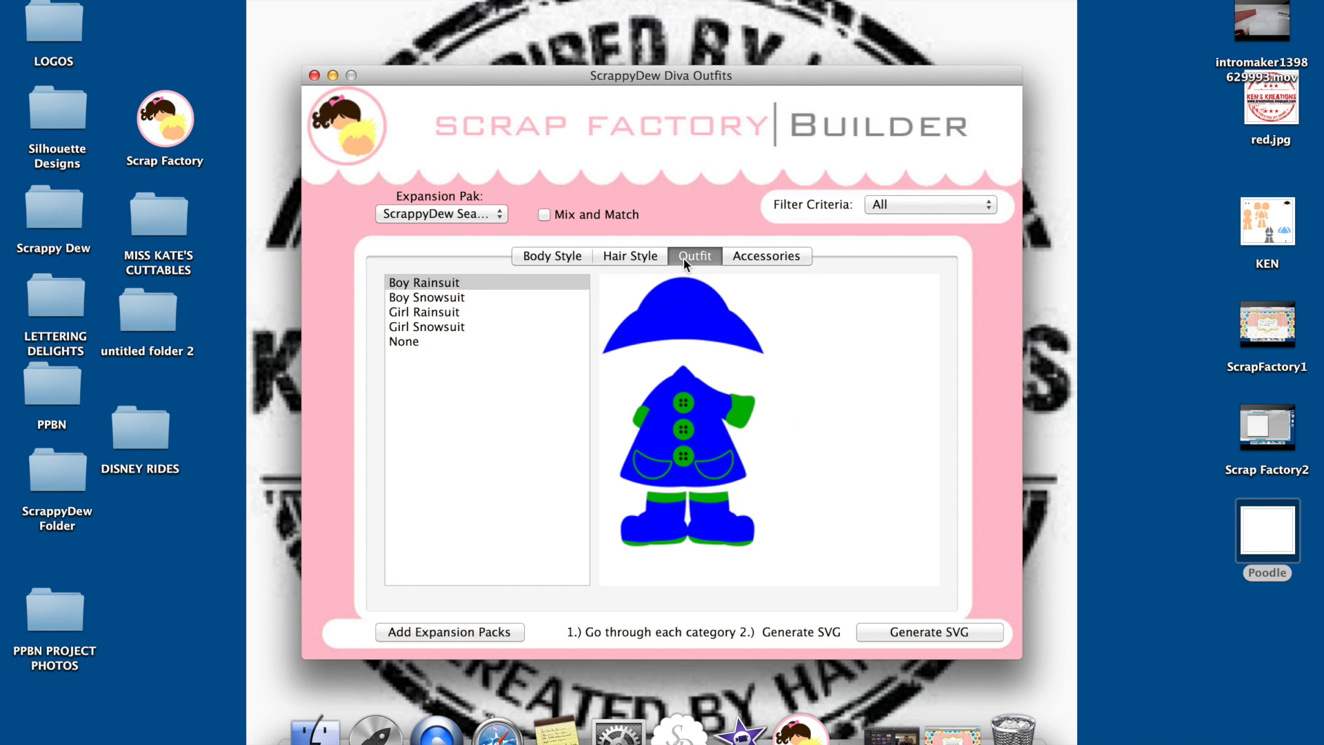
click(419, 340)
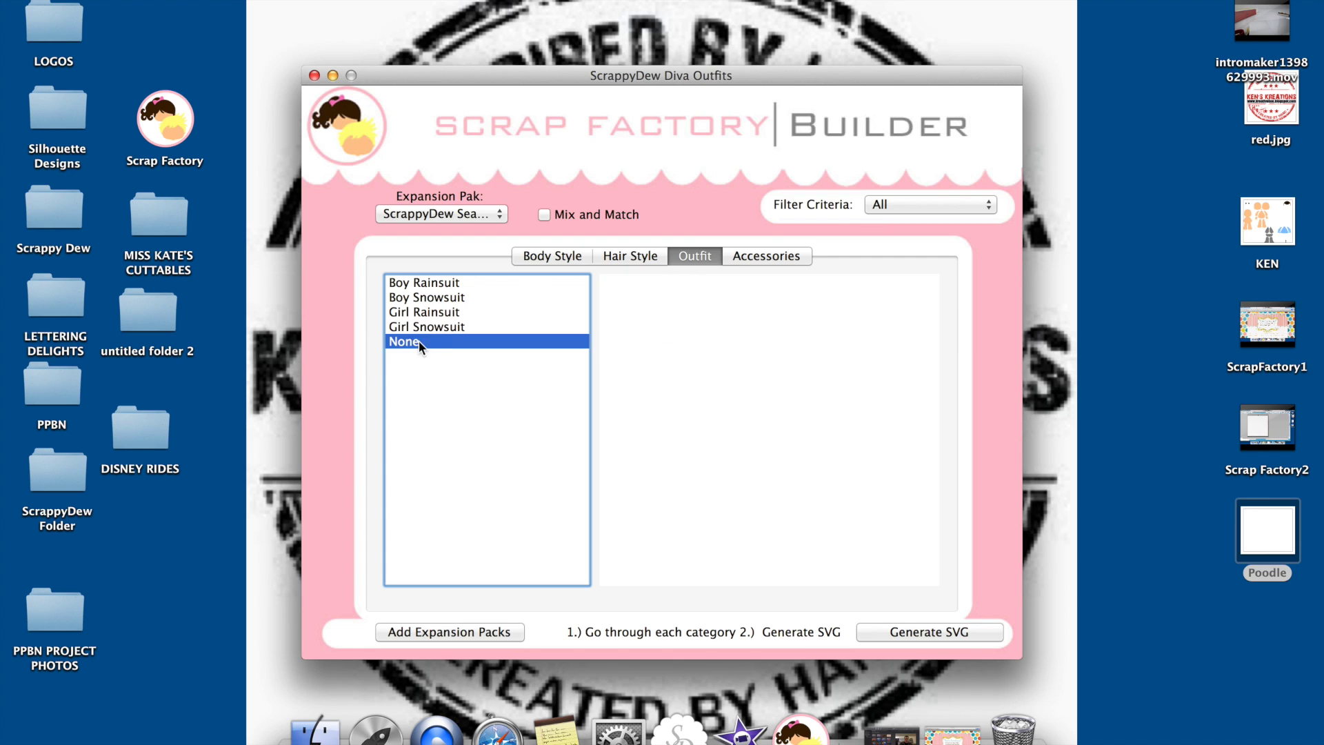
click(631, 256)
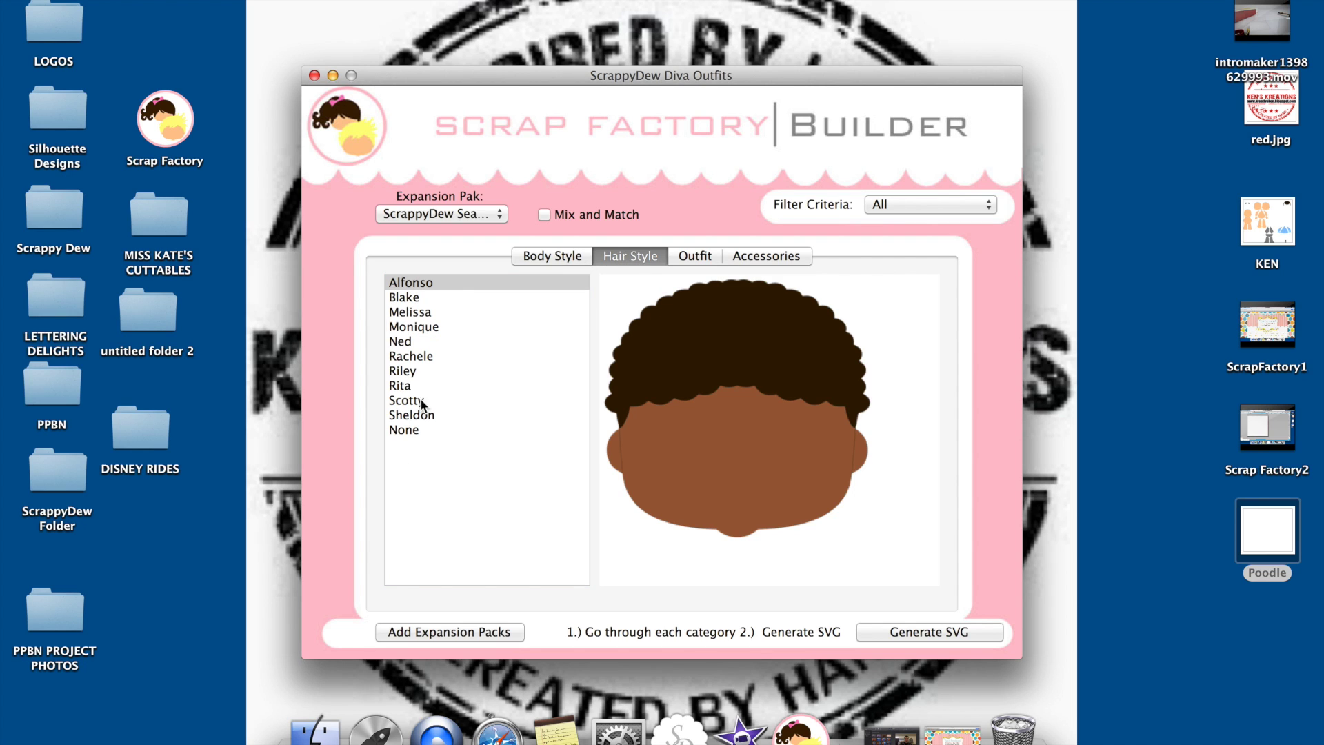
click(416, 428)
click(530, 256)
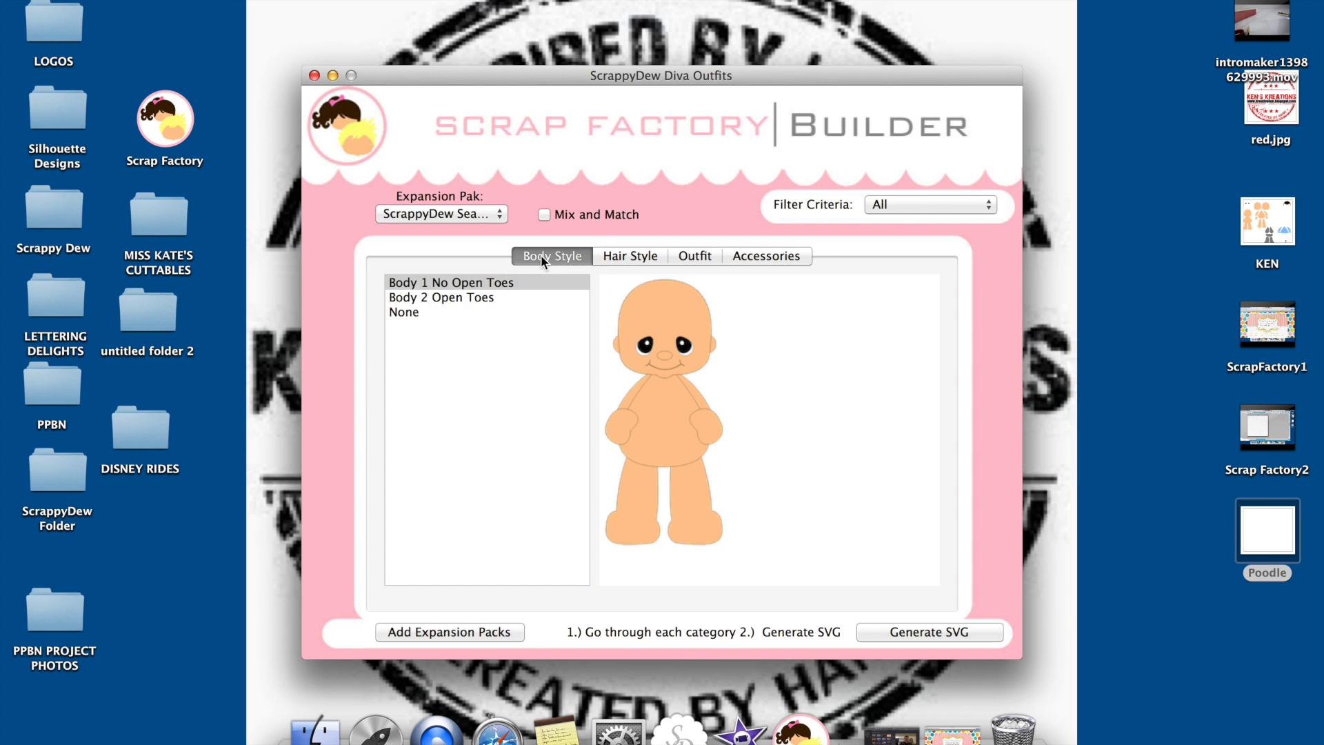
click(424, 313)
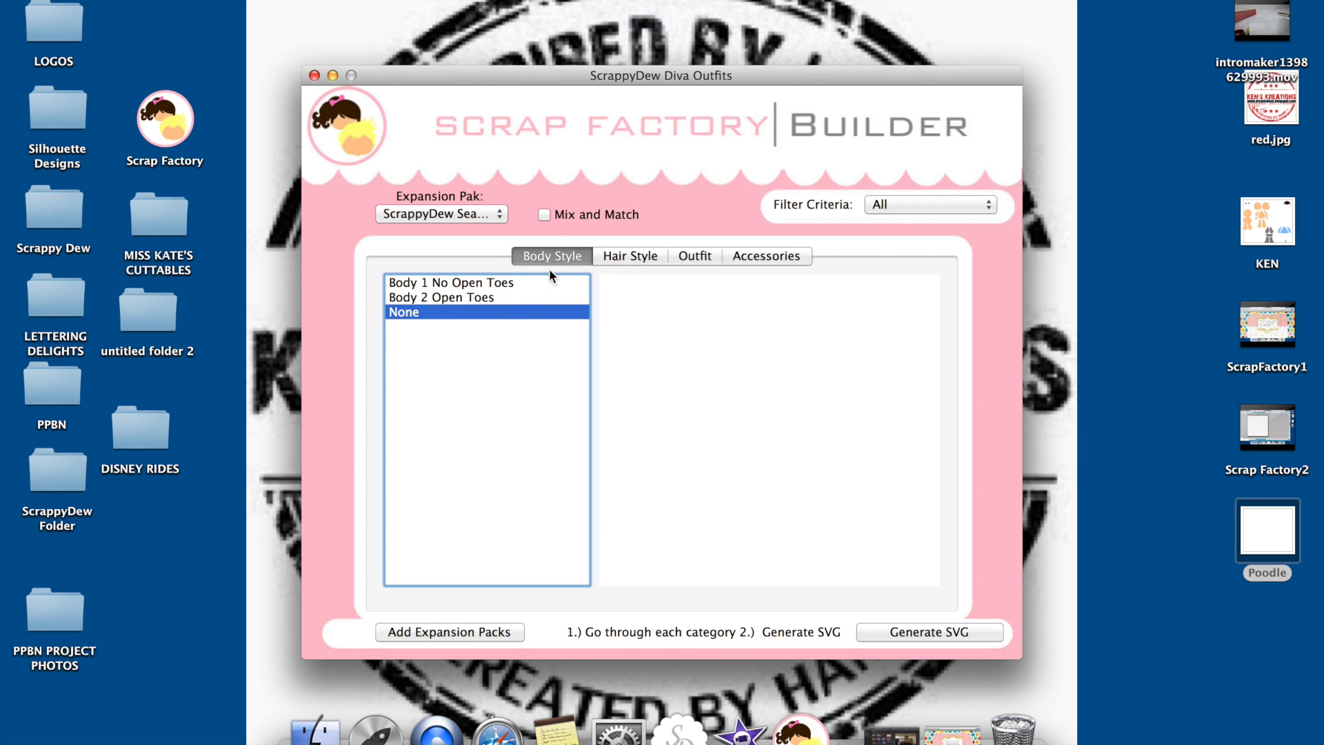
Step: Recheck the hair category, set the outfit to None again, and choose the Bucket accessory
click(634, 258)
click(708, 258)
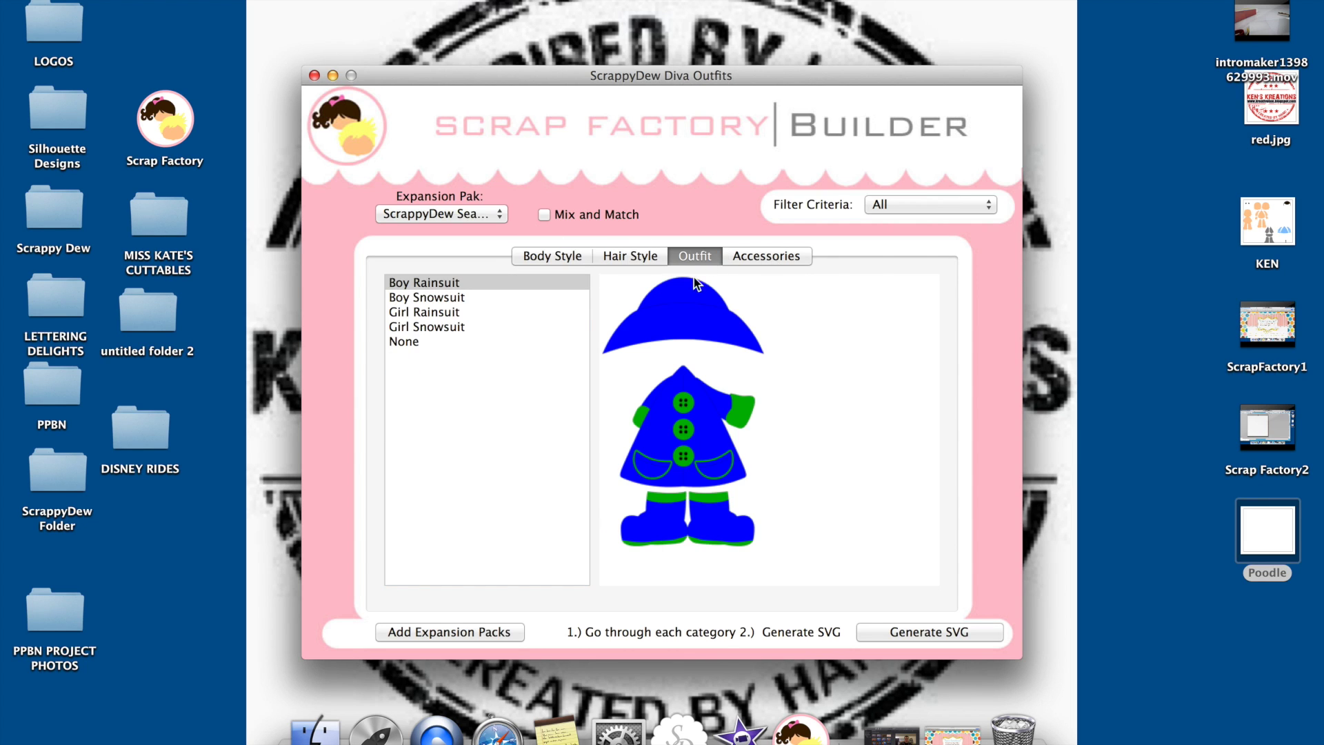
click(437, 341)
click(758, 257)
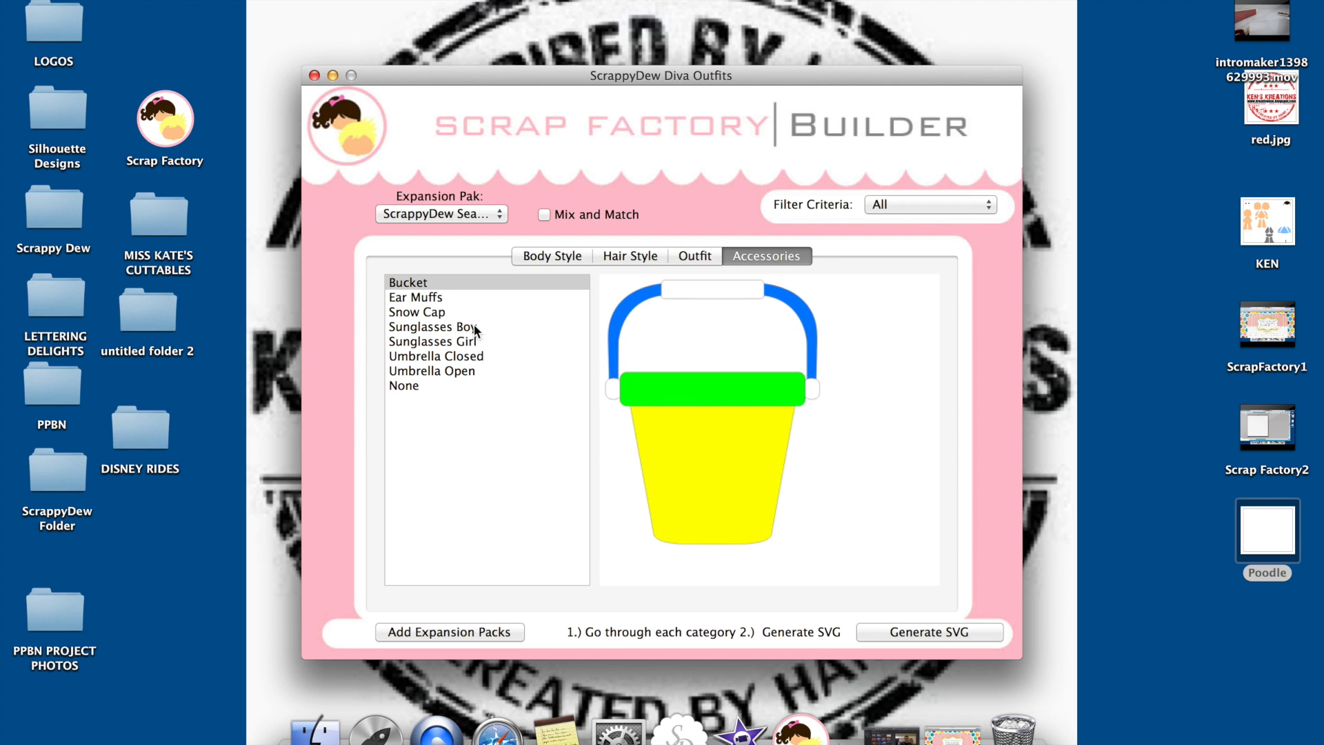
click(436, 282)
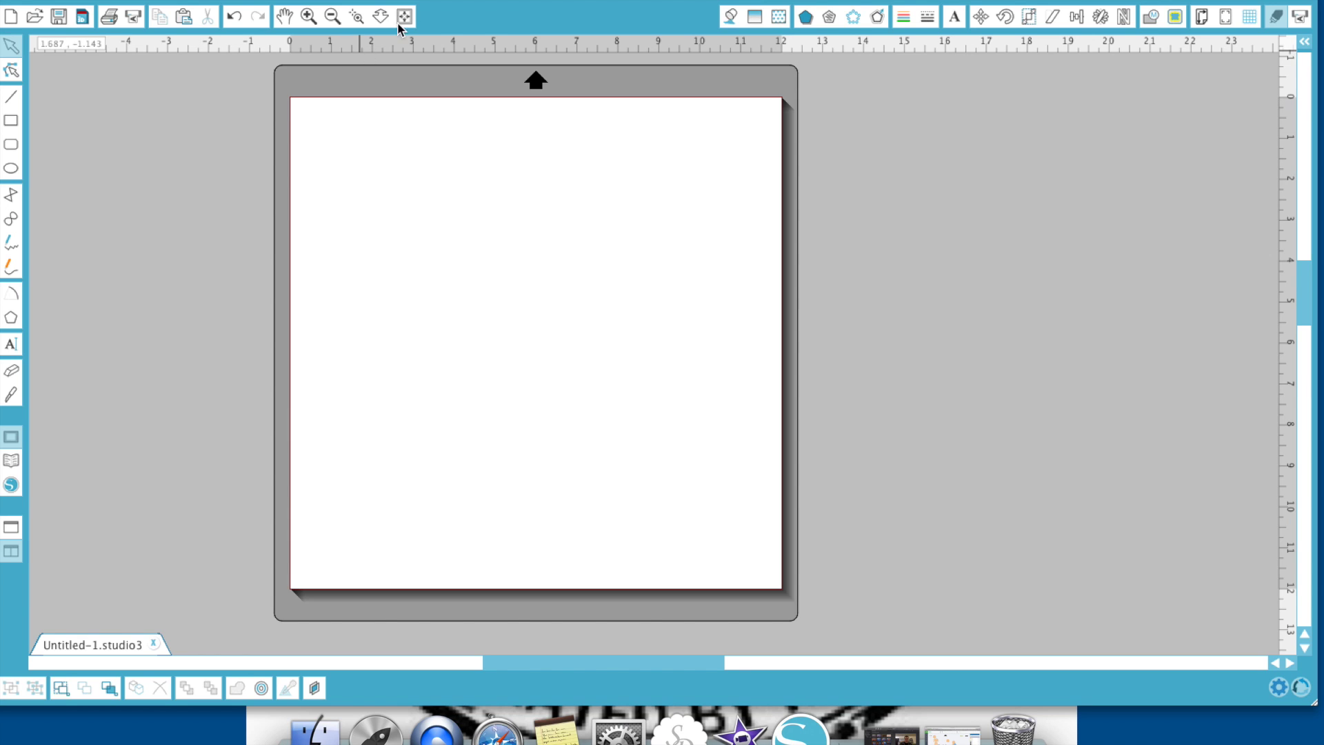
Step: In Silhouette Studio, shift the window aside to uncover the desktop's KEN file and bring that file onto the blank page
drag(460, 0, 351, 0)
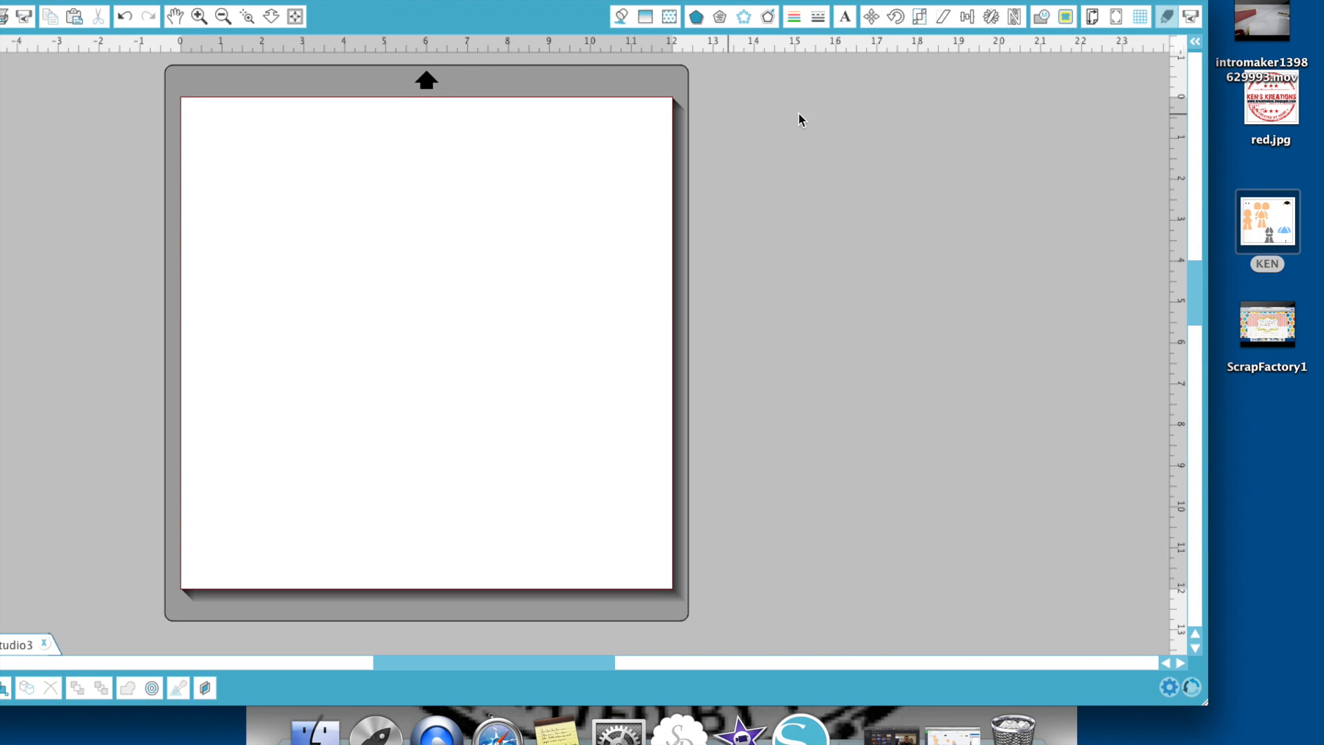
click(1286, 230)
drag(1286, 230, 589, 334)
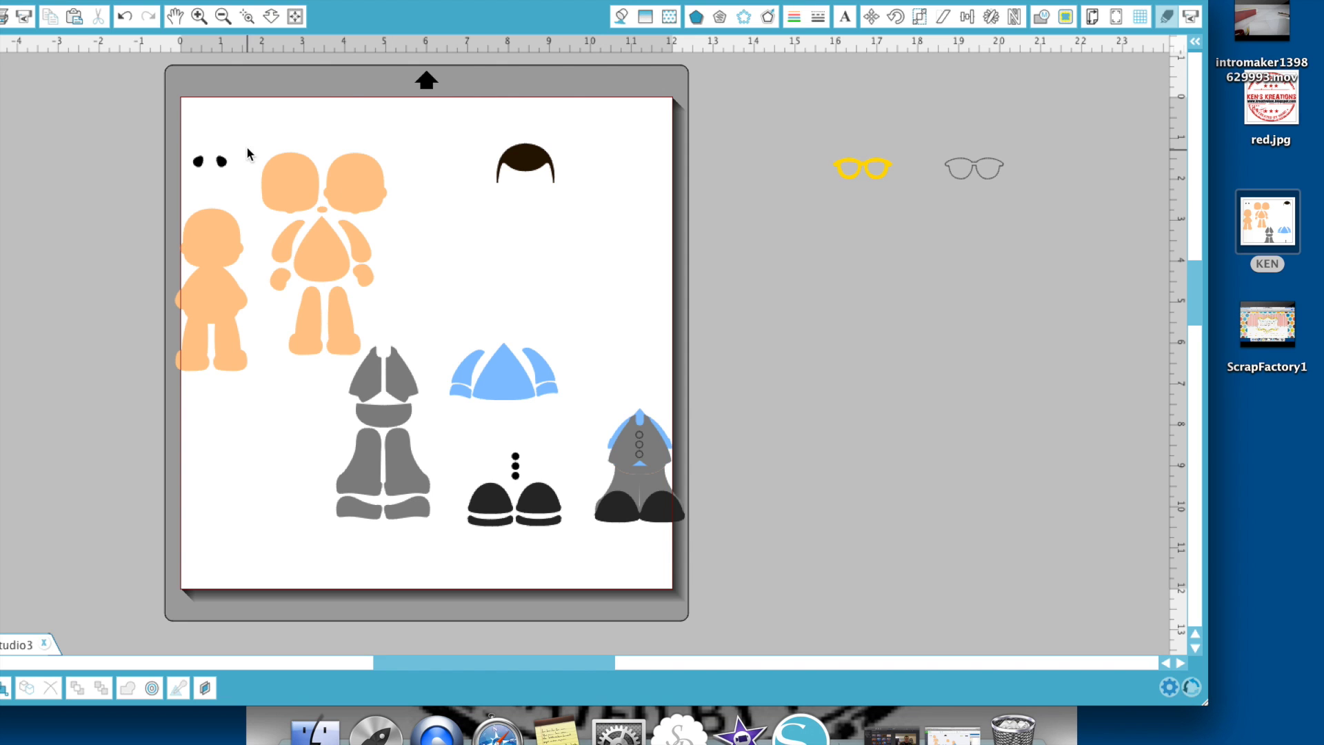
Step: Group all the imported doll pieces and enlarge the group to about 23.48 in wide
drag(139, 120, 1067, 553)
right_click(893, 468)
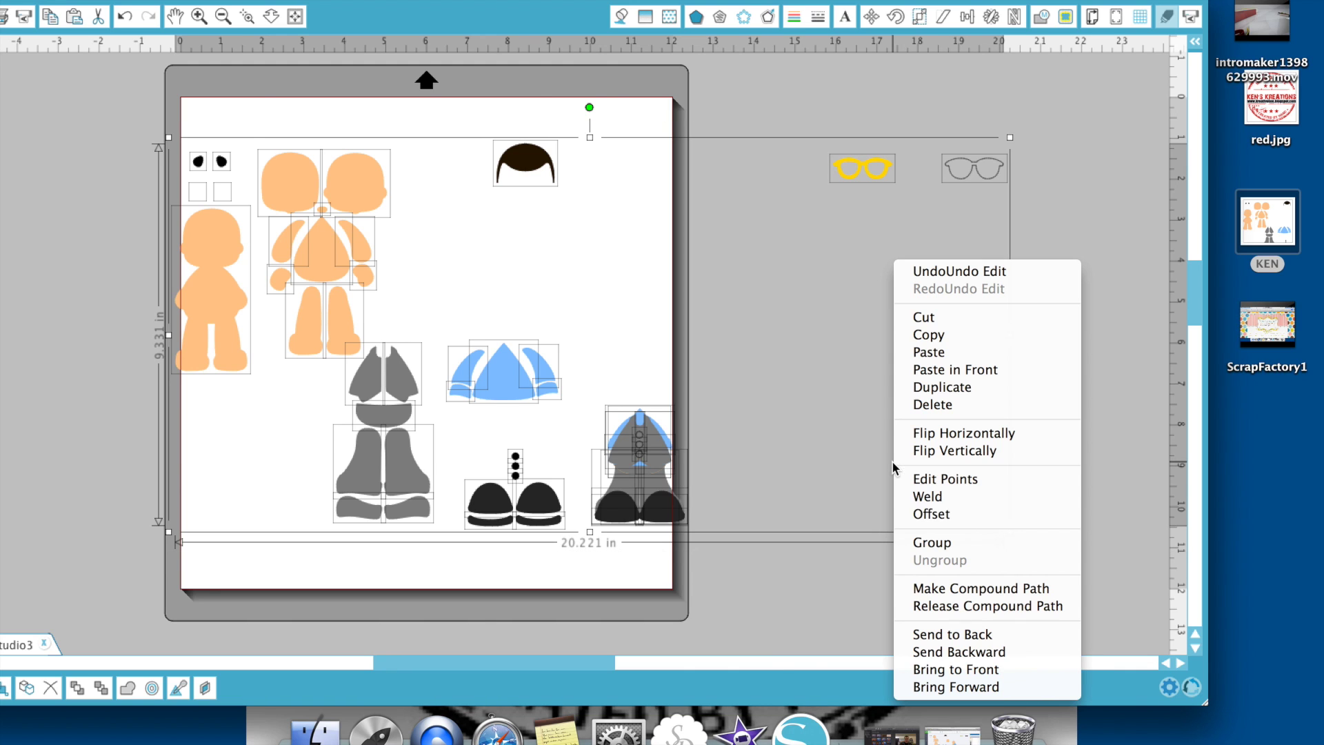
click(937, 542)
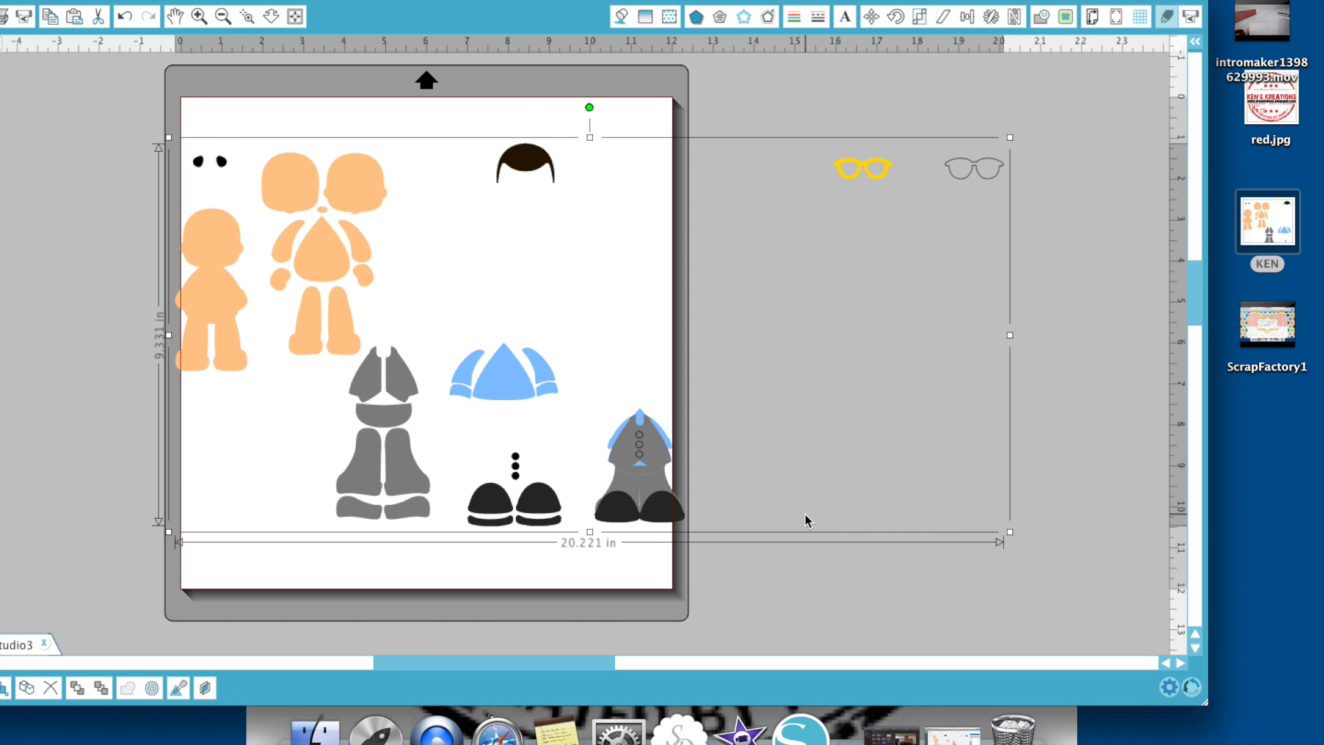
drag(1009, 533, 1161, 549)
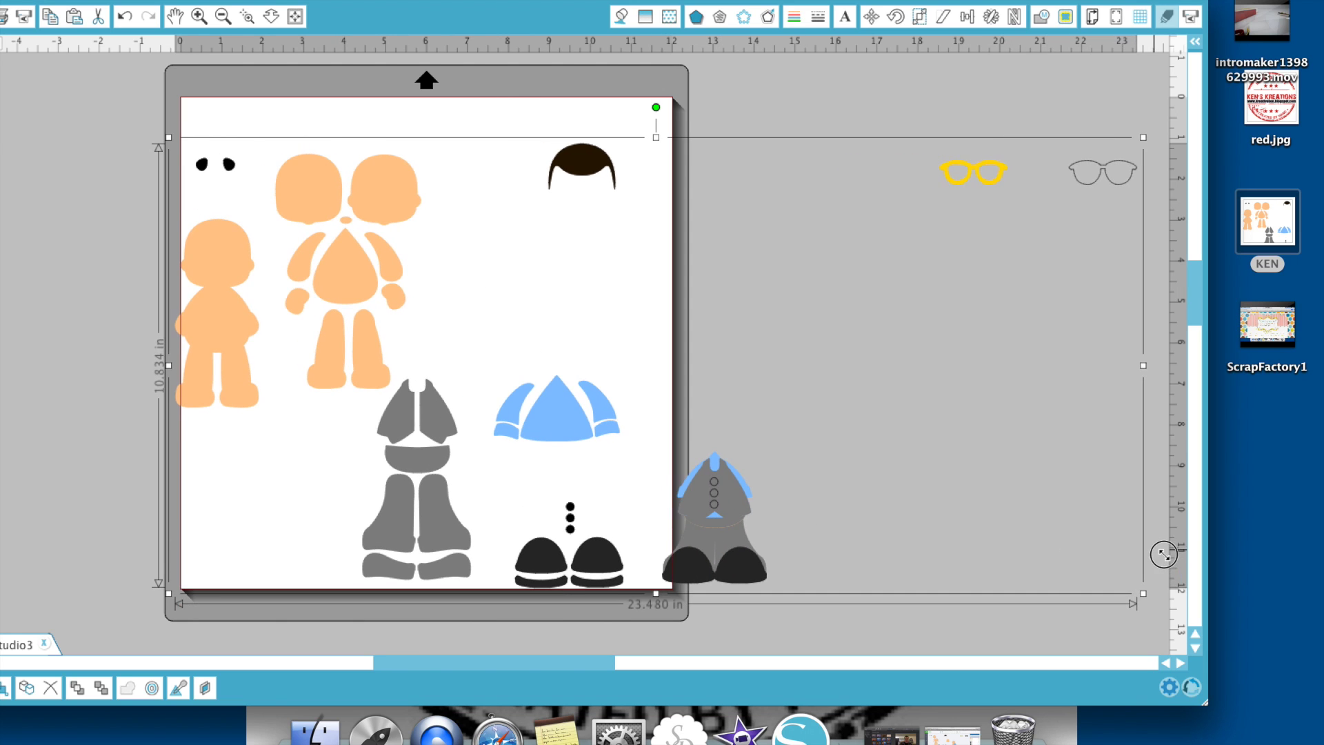
click(1098, 529)
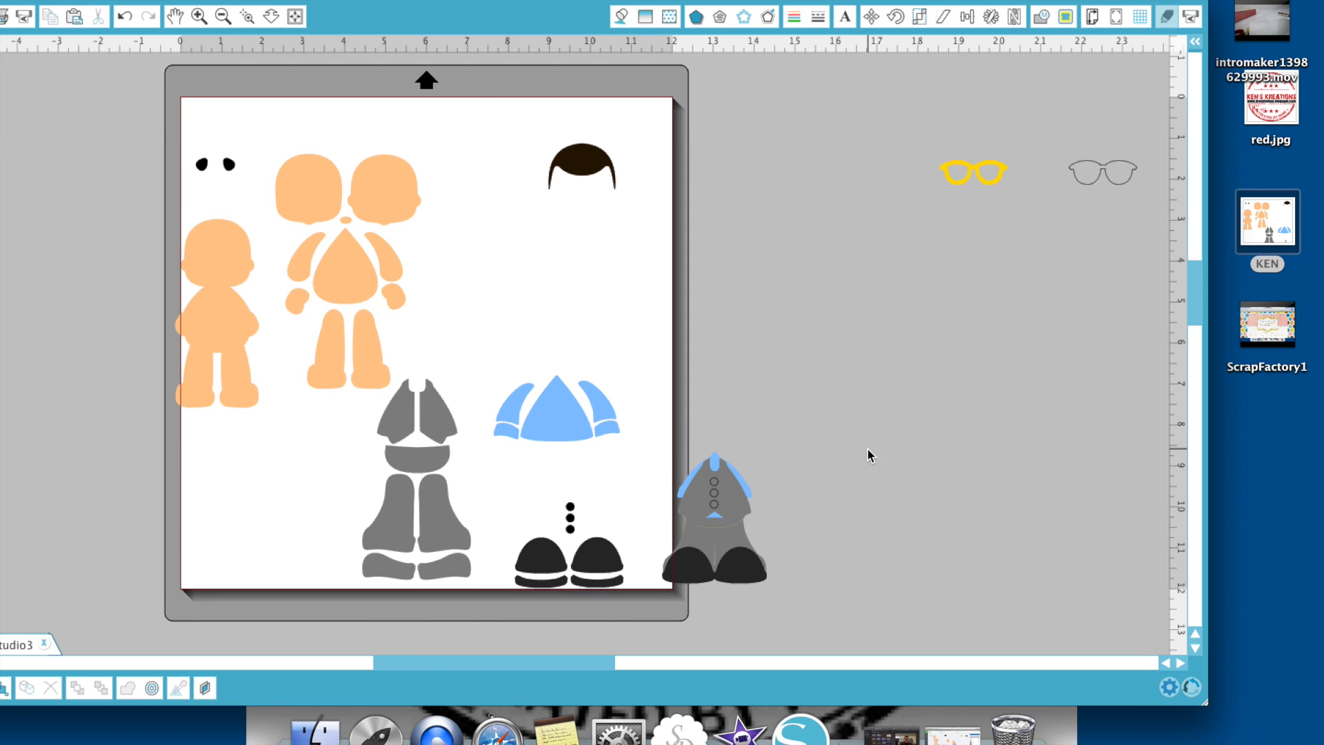
Step: Ungroup the doll pieces and delete the assembled outfit with shoes that overhangs the page edge
right_click(662, 445)
click(916, 507)
click(717, 509)
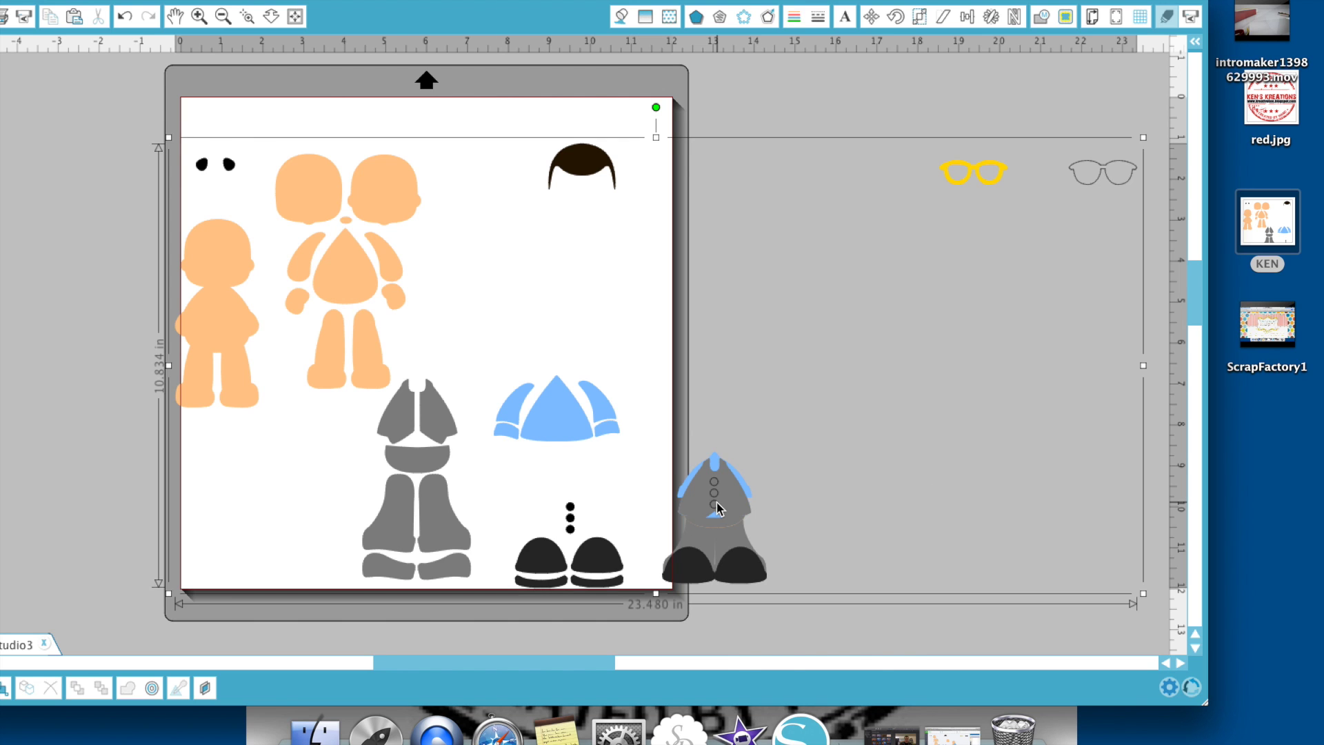
right_click(717, 508)
click(777, 544)
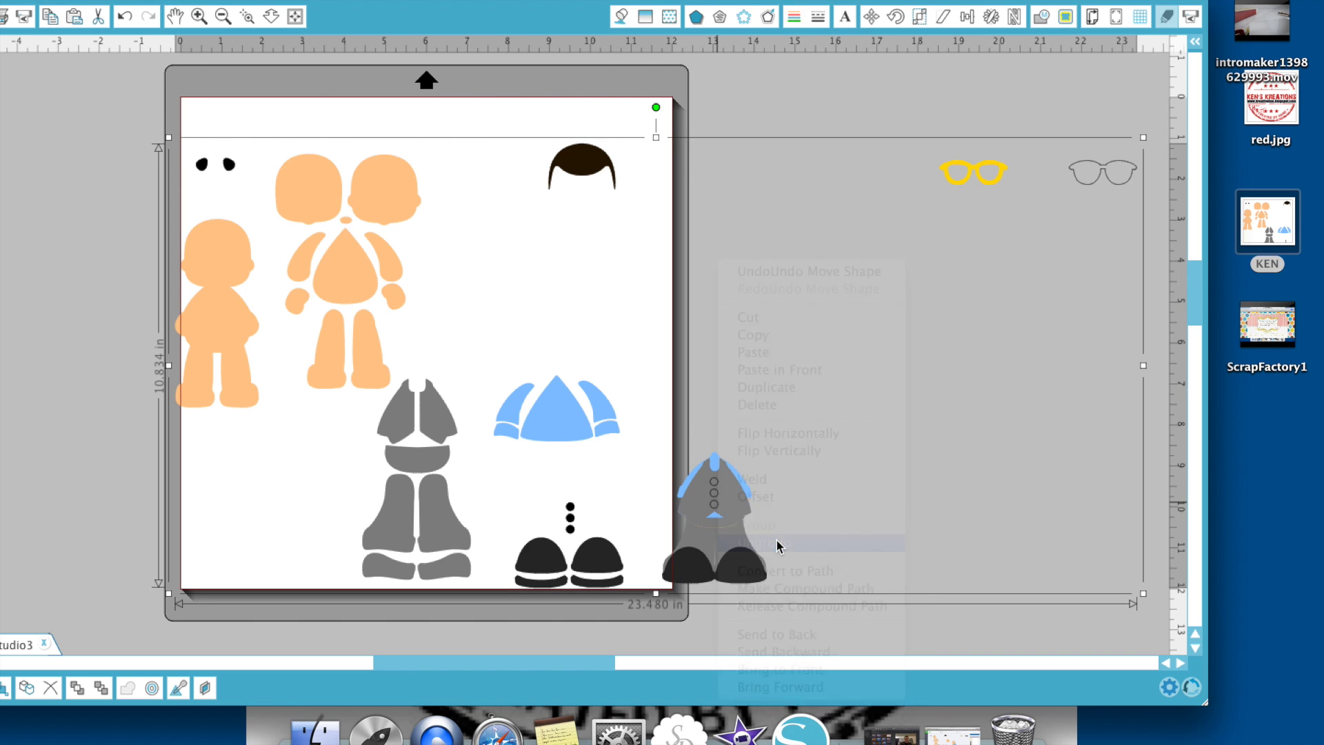
drag(638, 408, 805, 541)
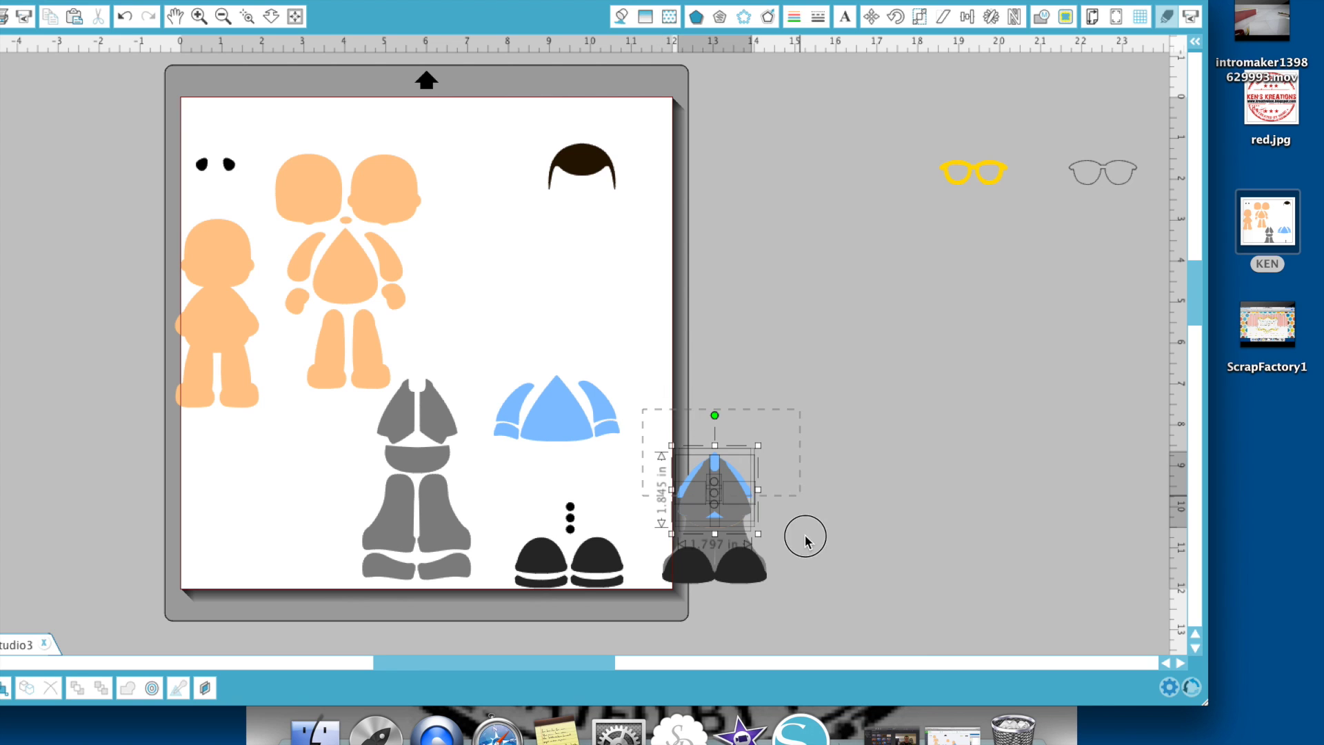
key(Delete)
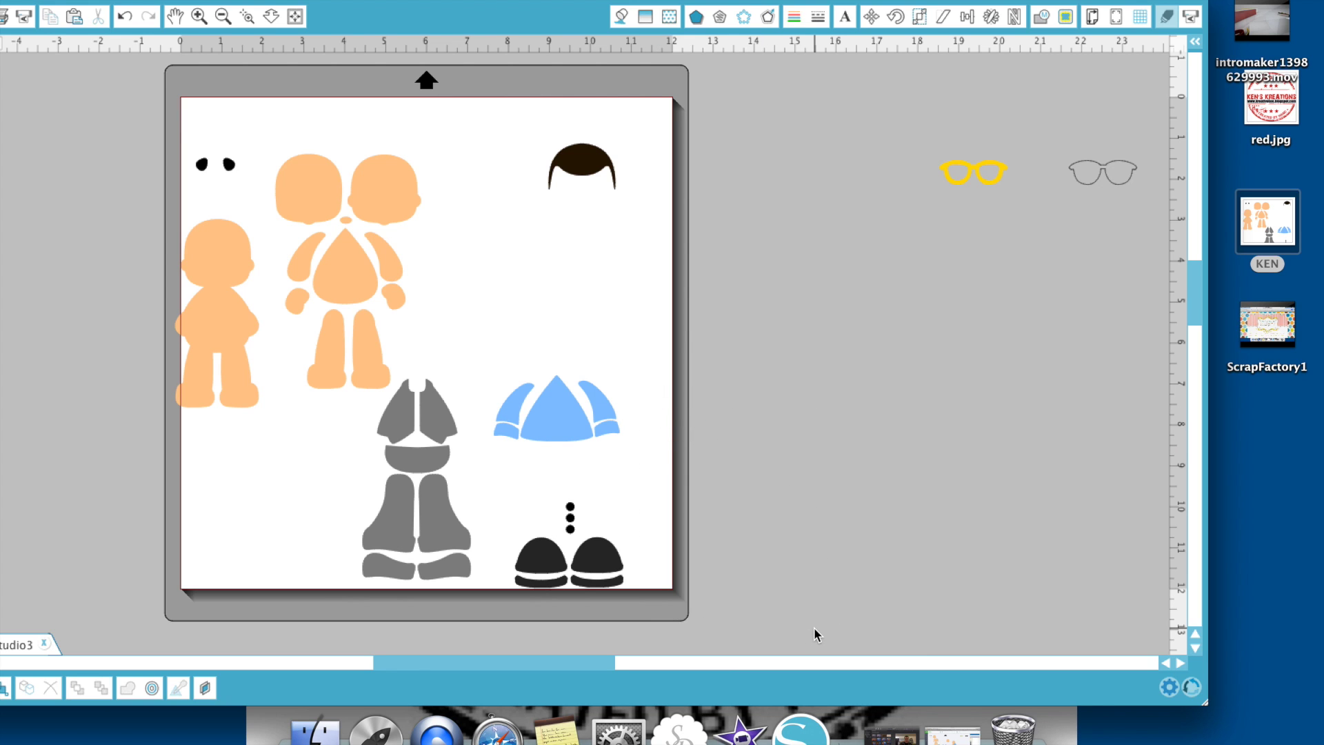
Step: Move the yellow glasses, the whole-body silhouette and the outlined glasses fully onto the page in empty areas
drag(968, 168, 487, 301)
drag(228, 338, 249, 367)
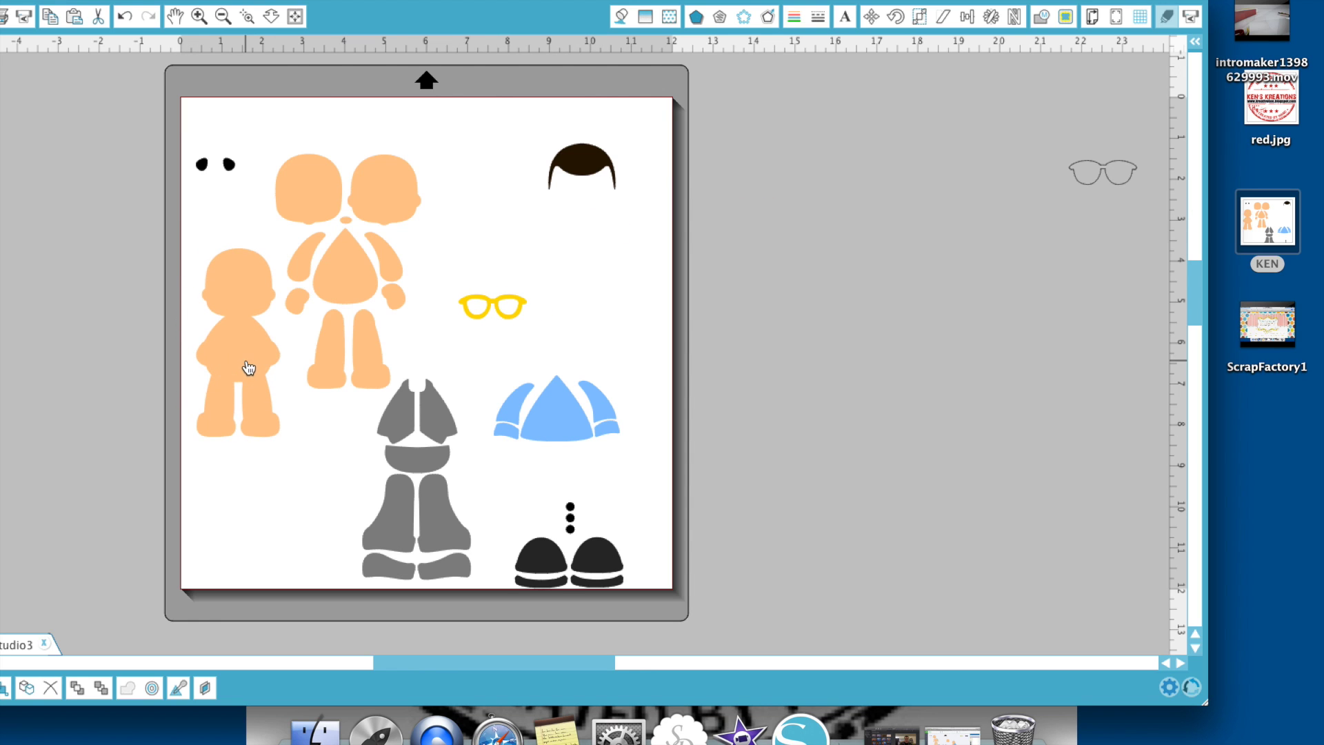
drag(1109, 178, 559, 257)
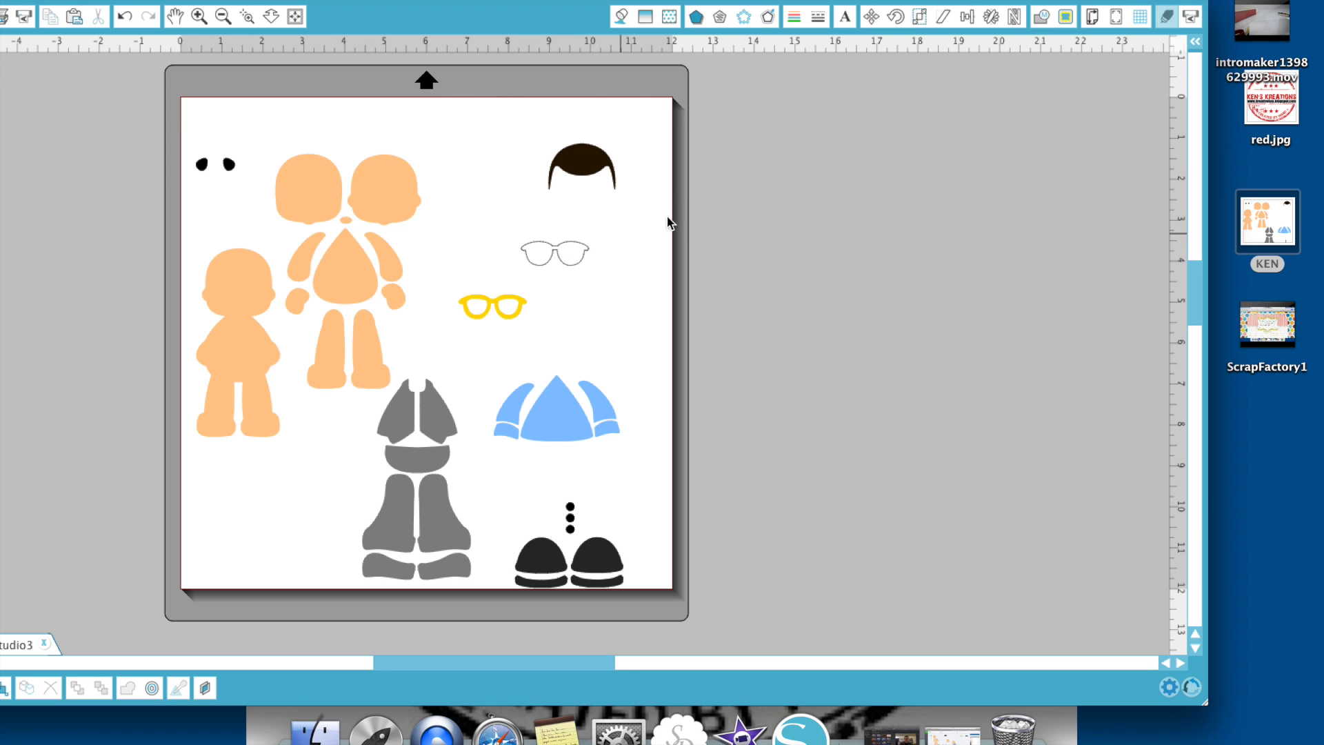
Step: Show the cut settings, compare the Standard and Advanced modes, and set Advanced cutting ordered by fill color
click(1168, 17)
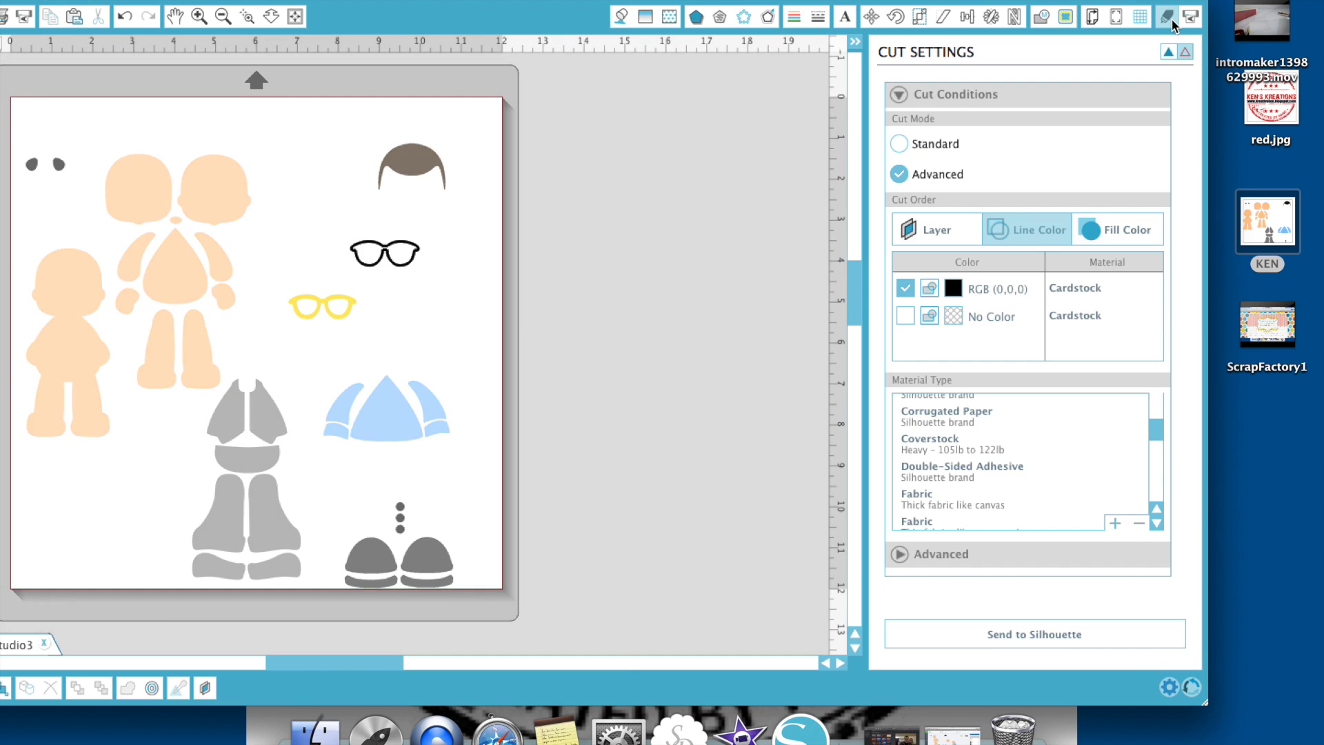
drag(741, 2, 842, 2)
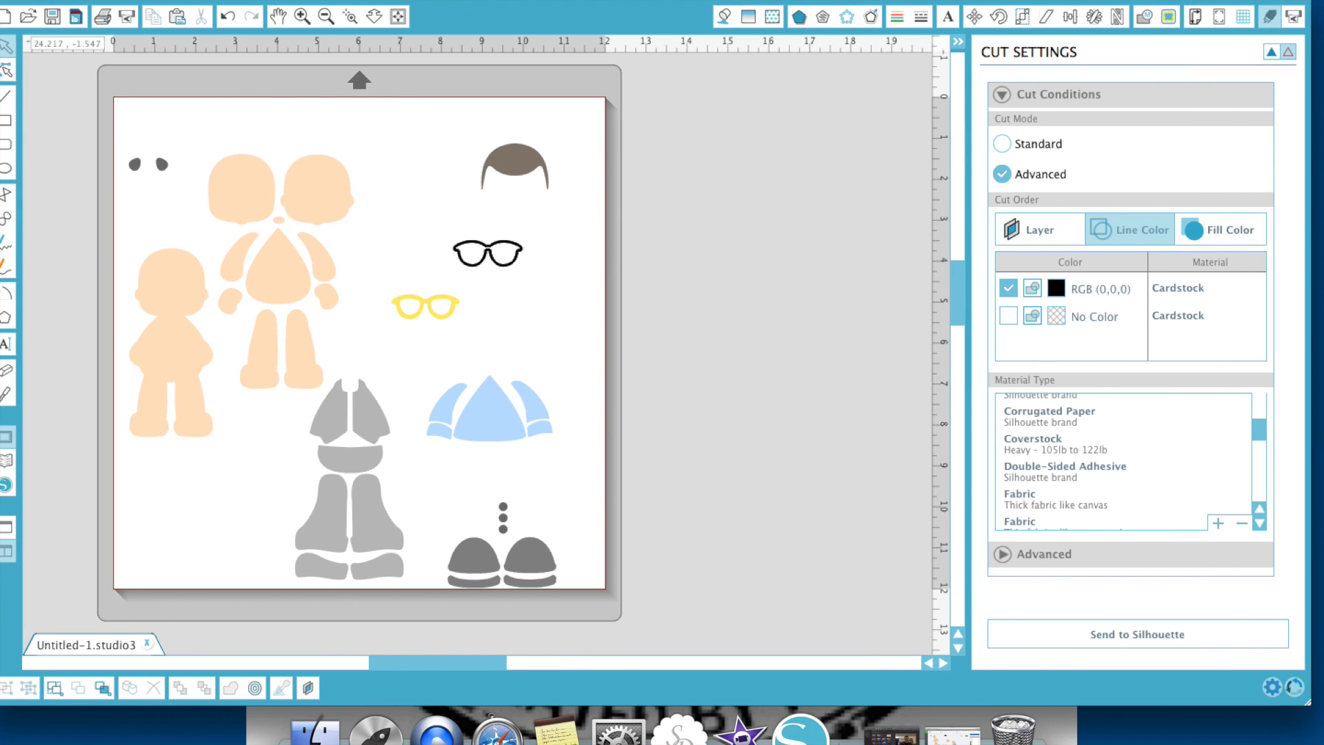
click(1003, 145)
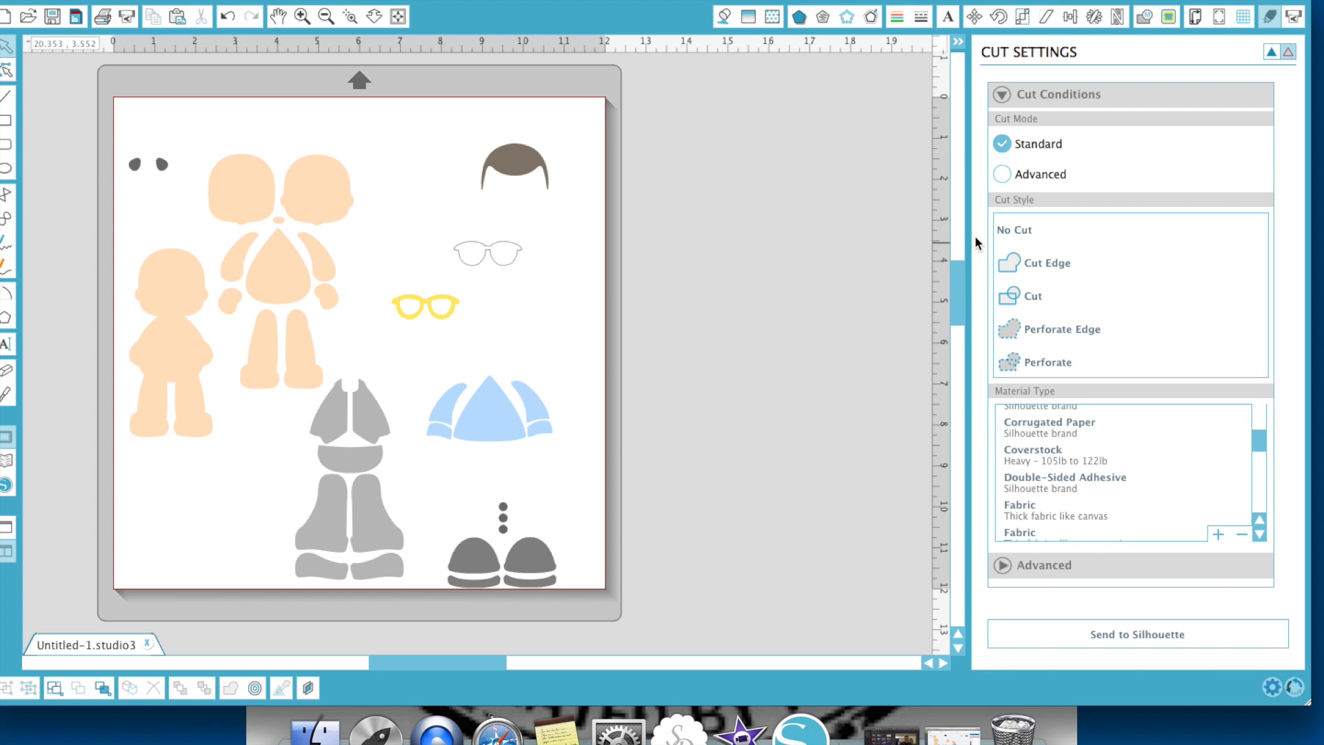
click(1004, 174)
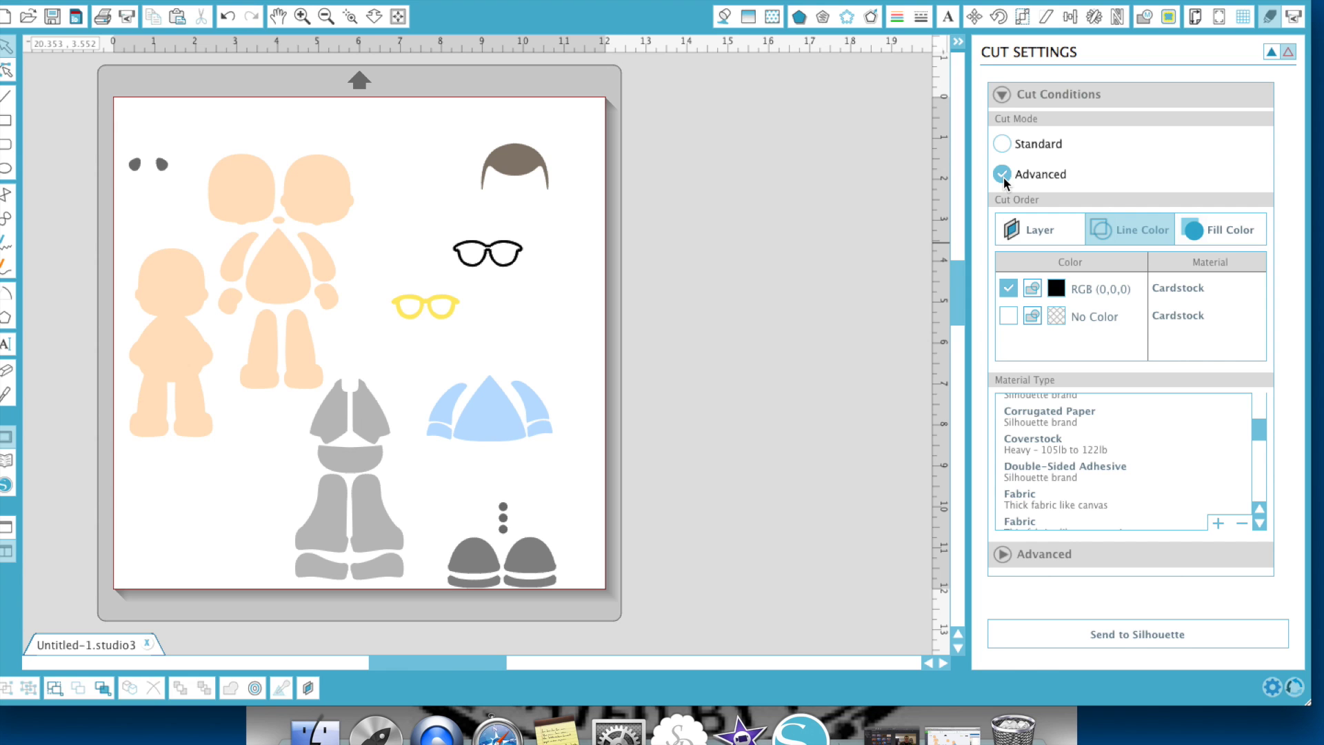
click(1246, 230)
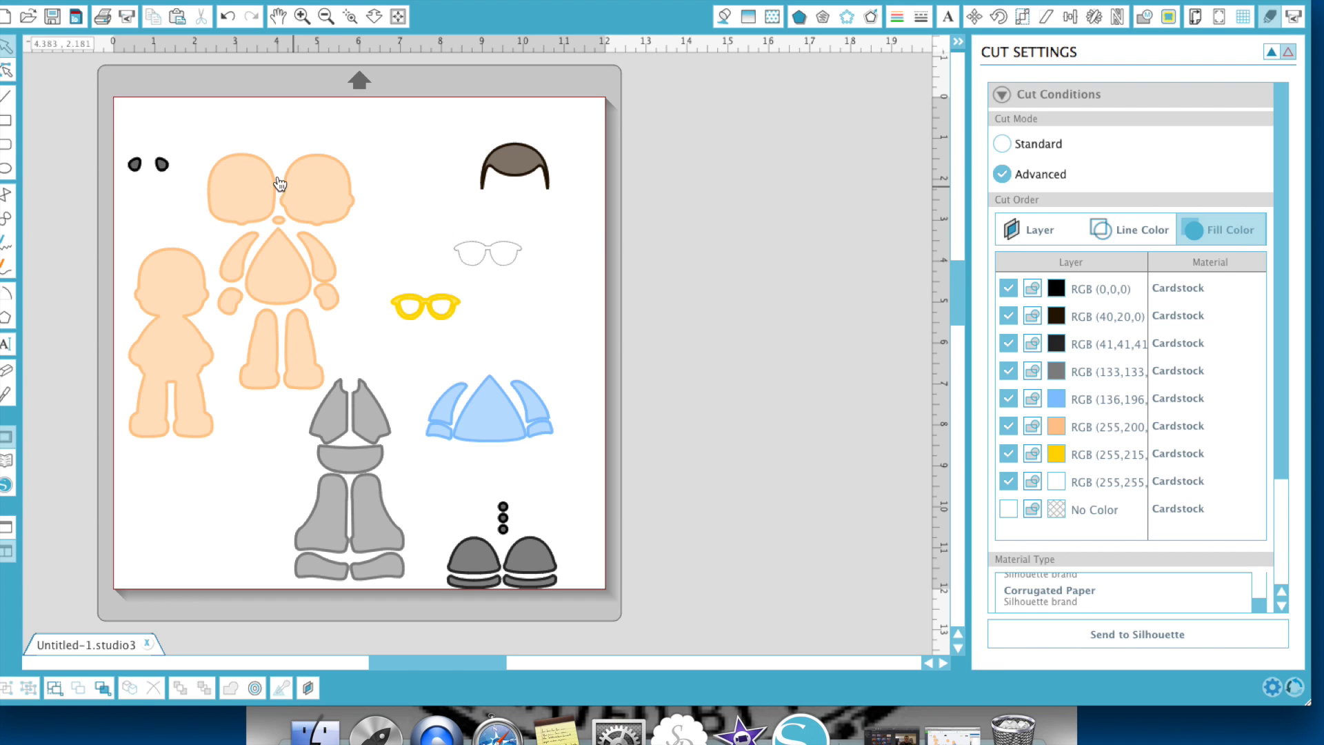
click(331, 195)
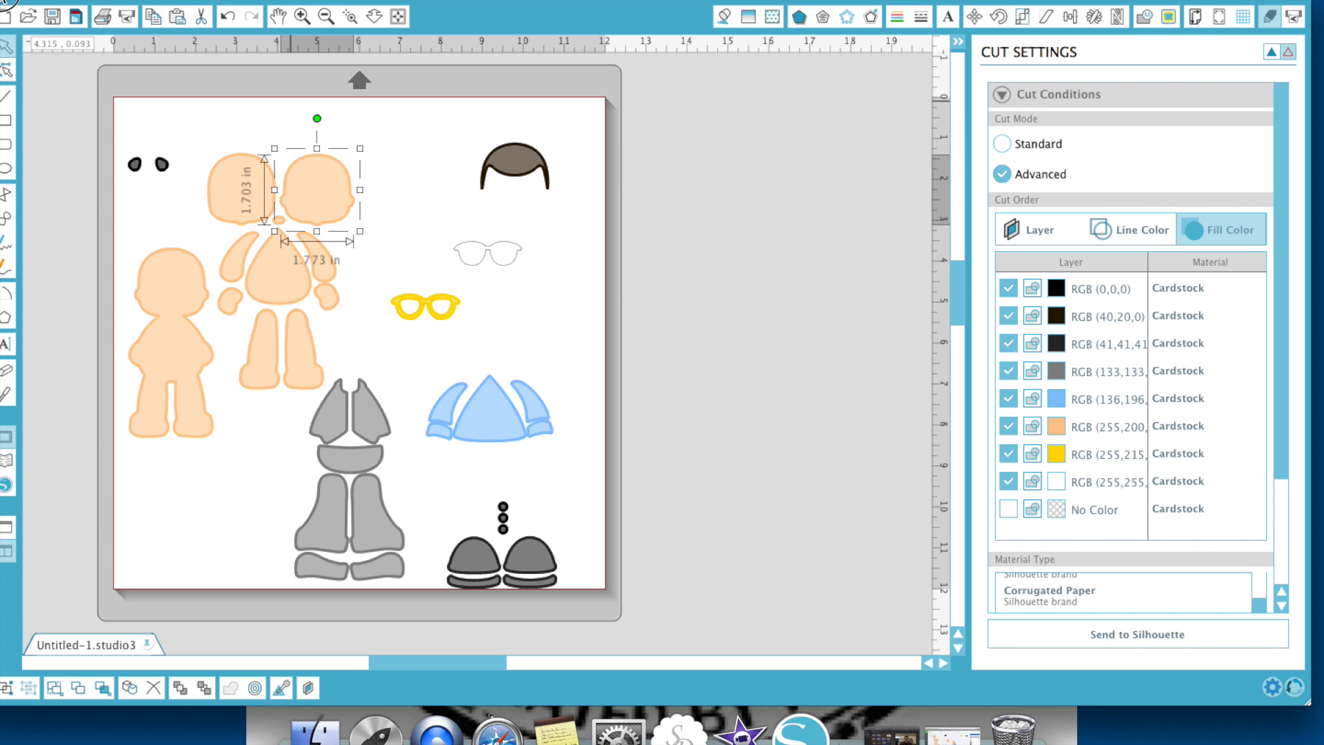
Step: Quit Silhouette Studio and switch to the Ken's Kreations blog in Safari
click(4, 2)
click(597, 98)
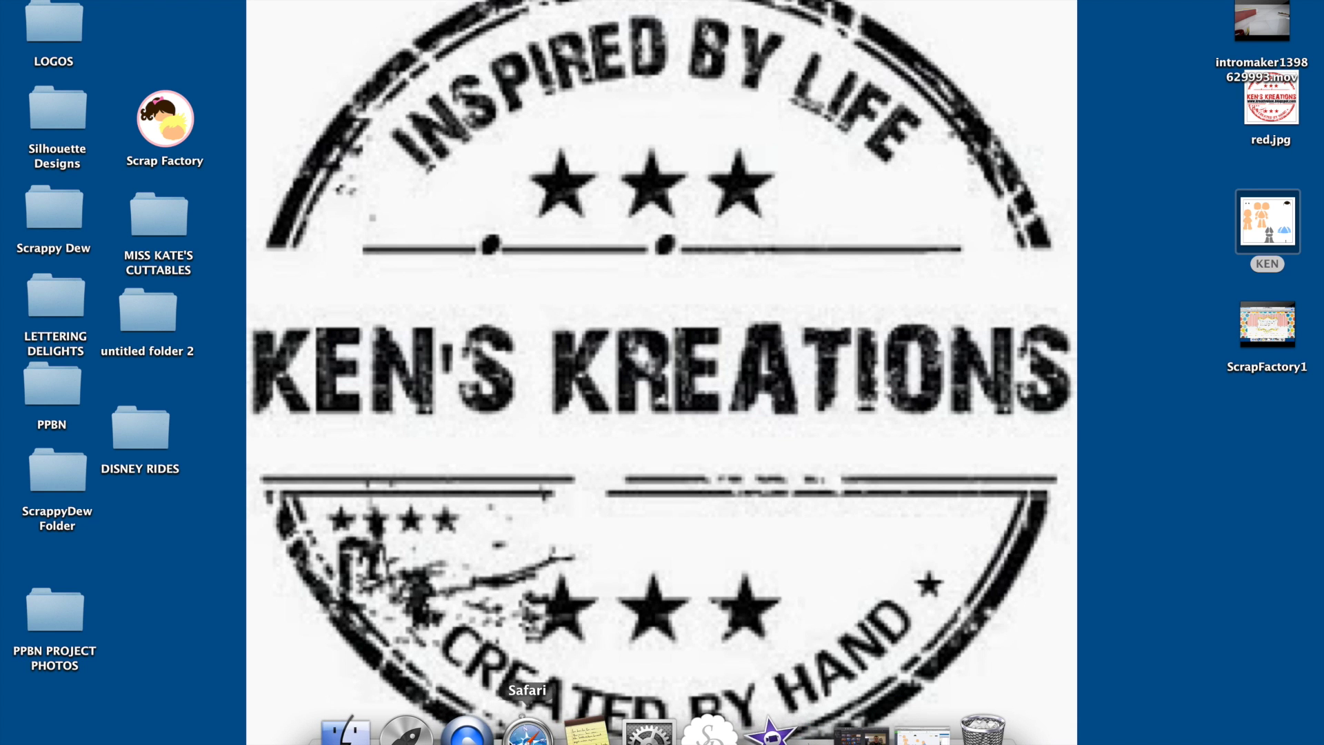
click(527, 727)
click(440, 54)
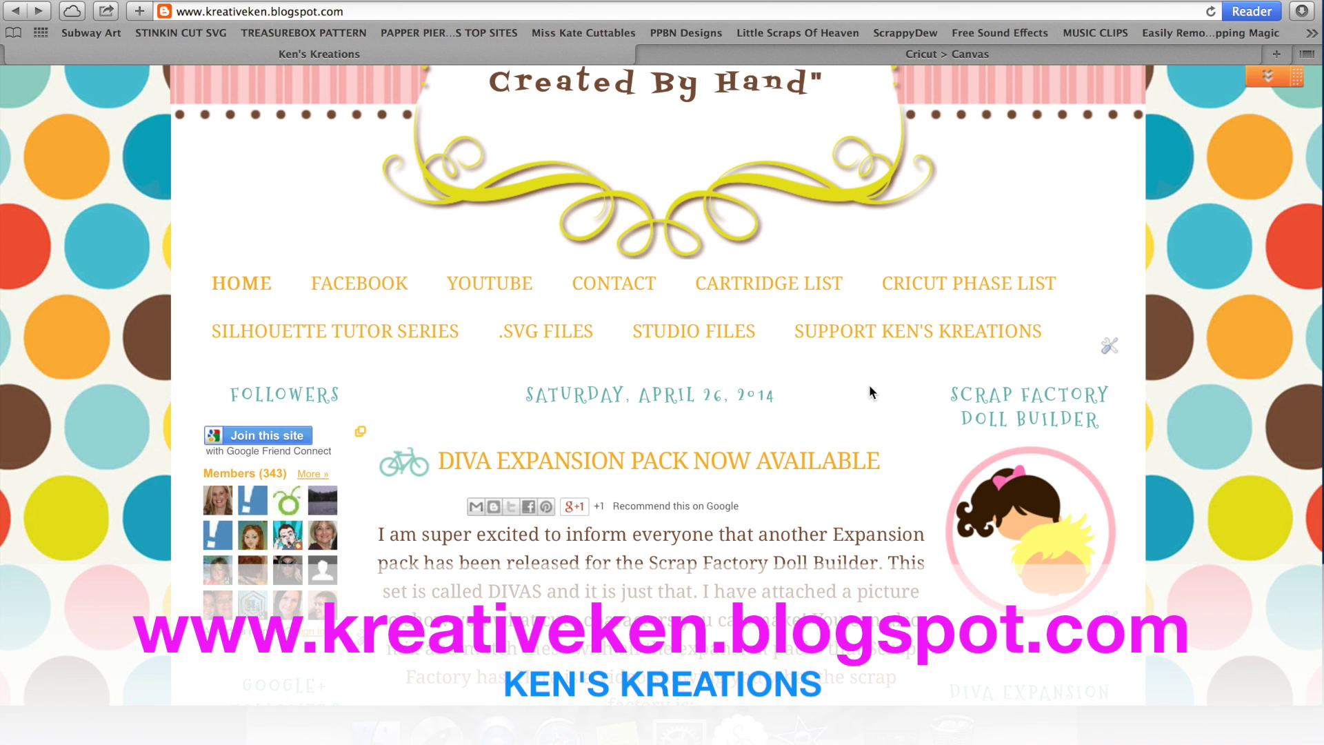
Step: Look through the blog's Diva expansion pack post and the sidebar's Scrap Factory Doll Builder and expansion pack listings
scroll(869, 383, down, 5)
scroll(869, 383, down, 2)
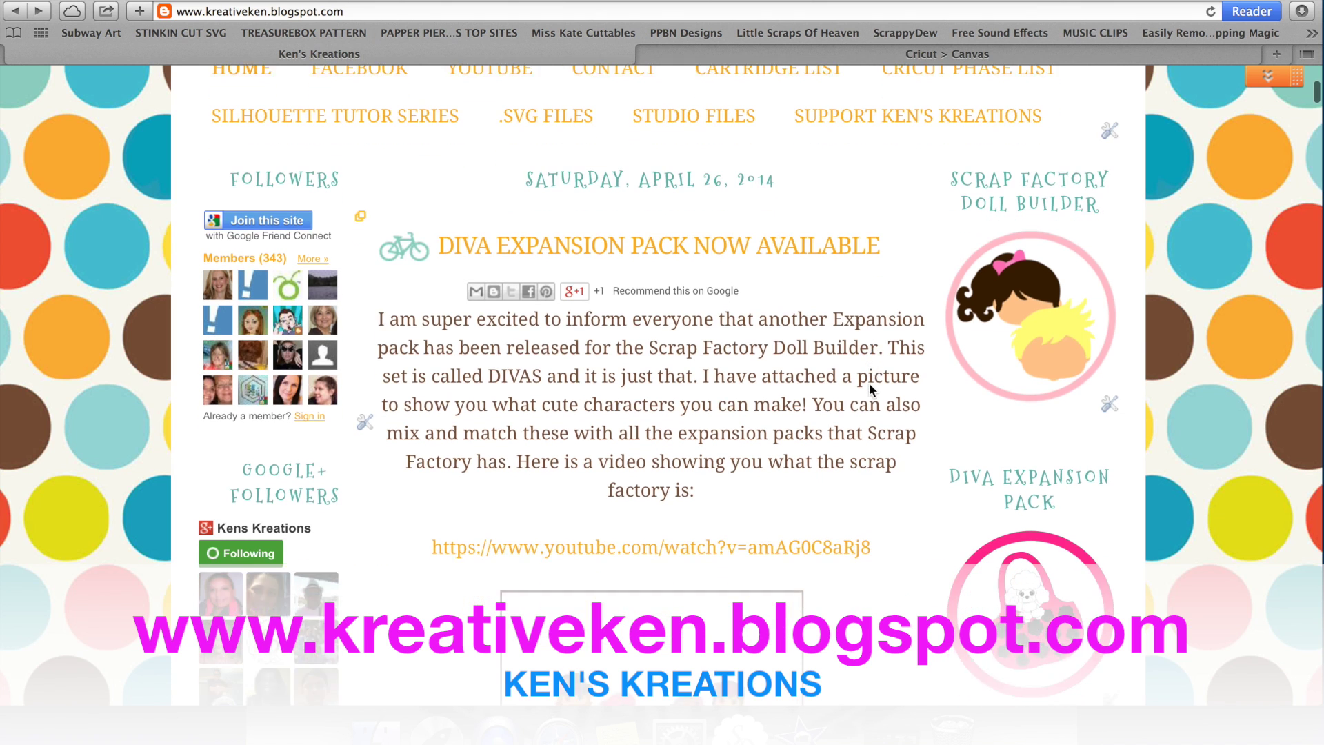
scroll(869, 383, down, 1)
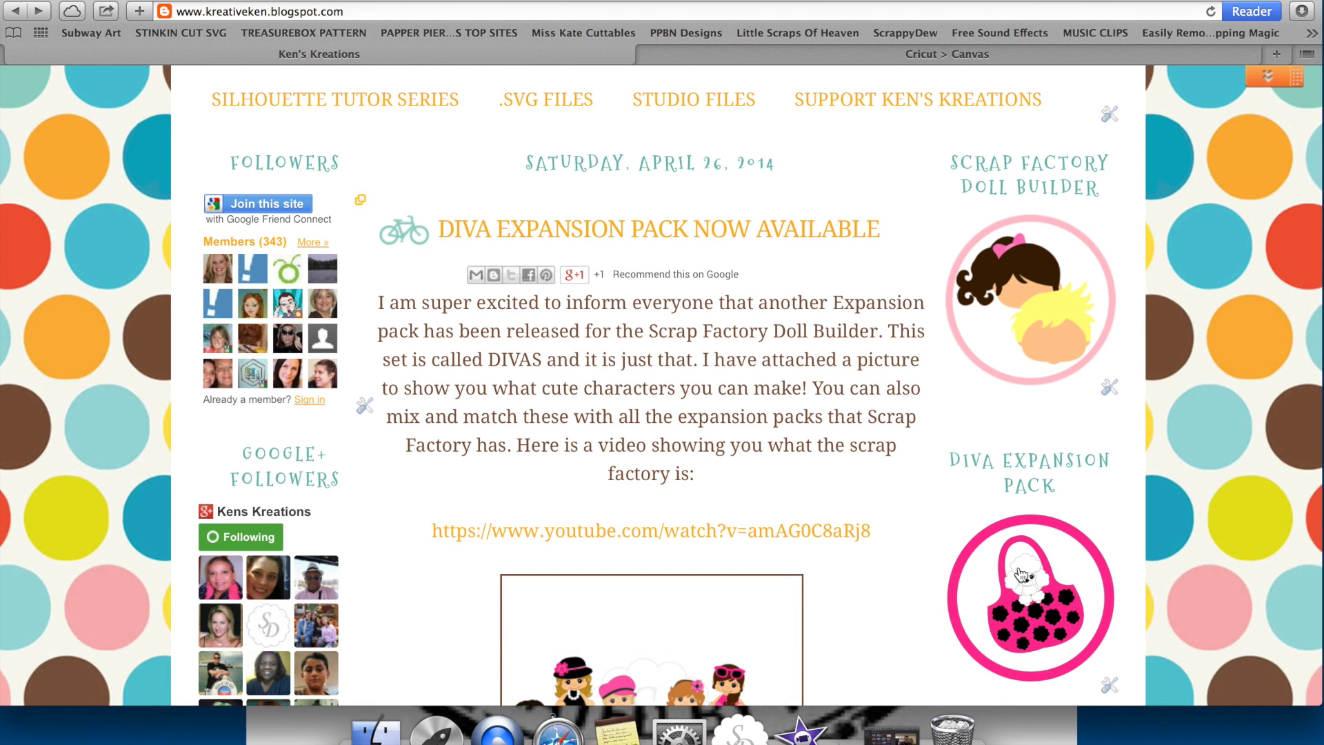
scroll(1020, 573, down, 6)
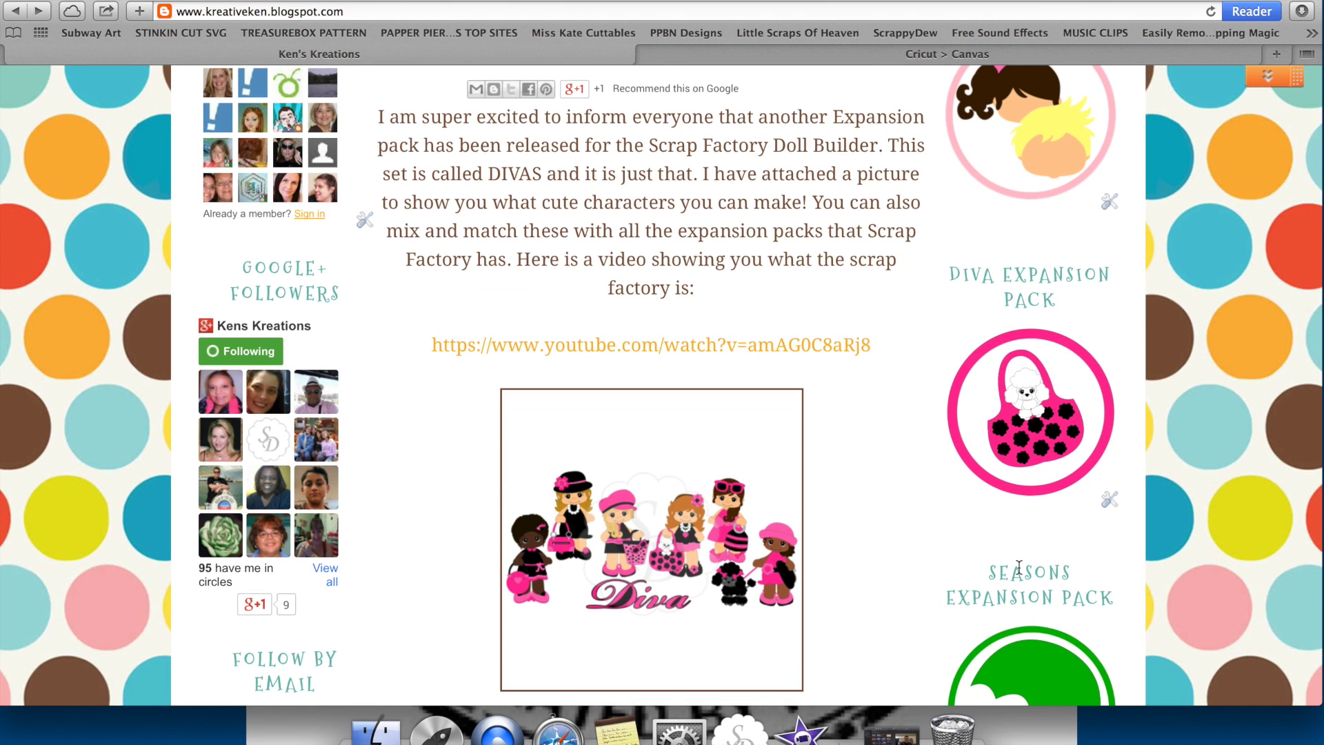